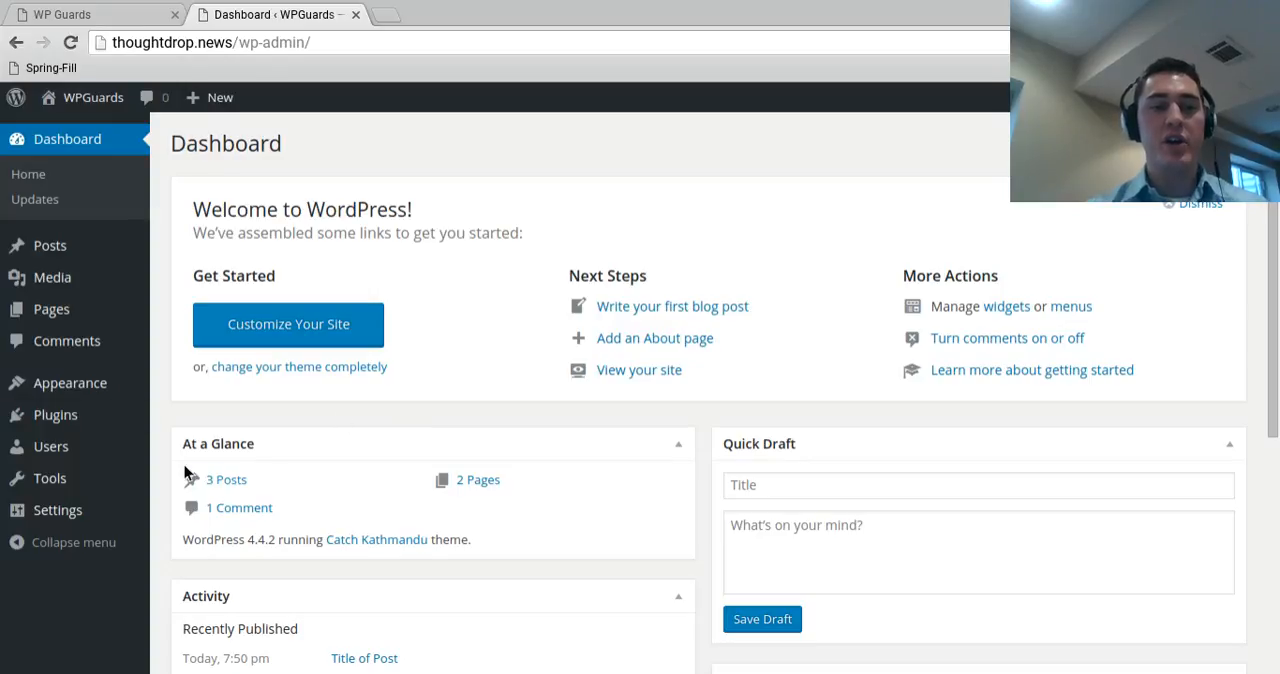
- Open the site's widget management page and remove the Search widget from the Main Sidebar
mouse_move(105, 397)
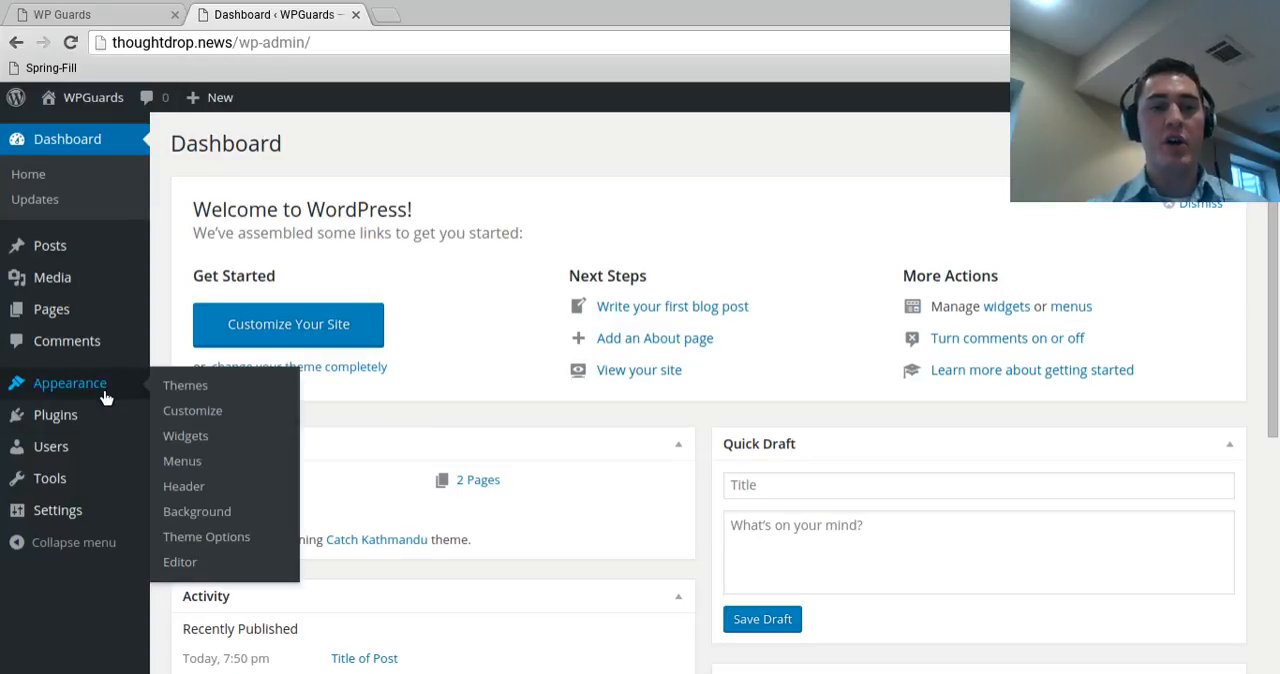
left_click(185, 440)
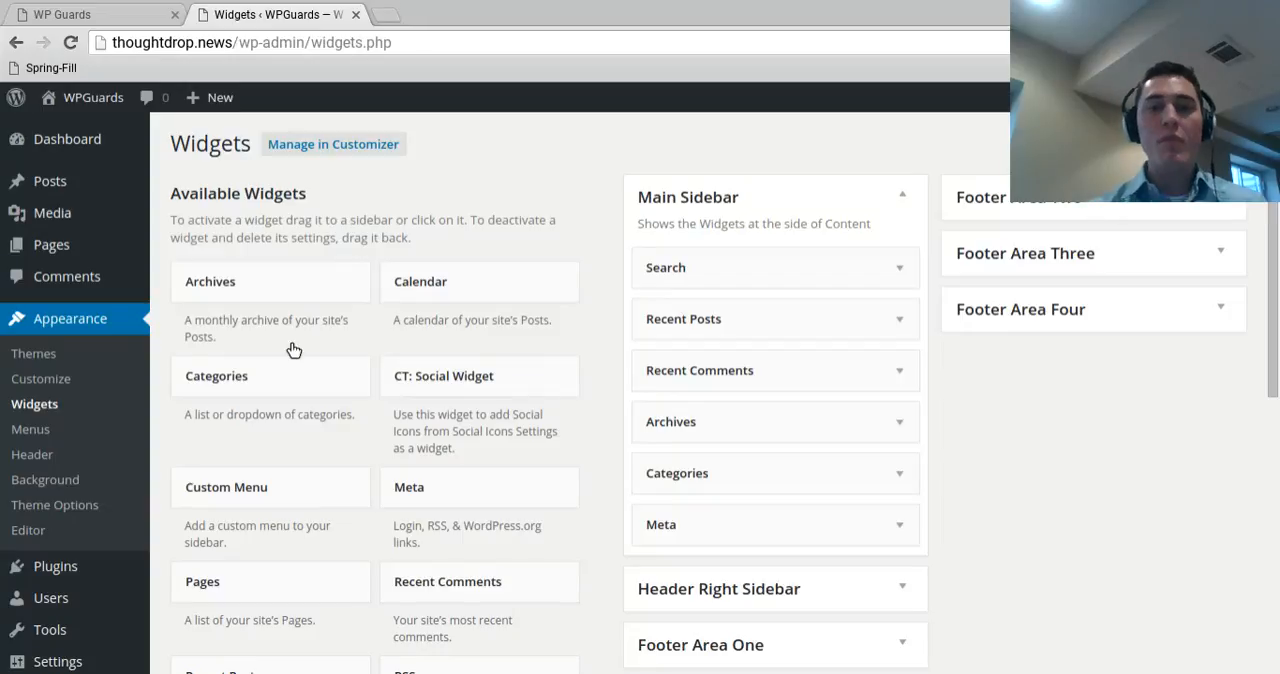
left_click(896, 212)
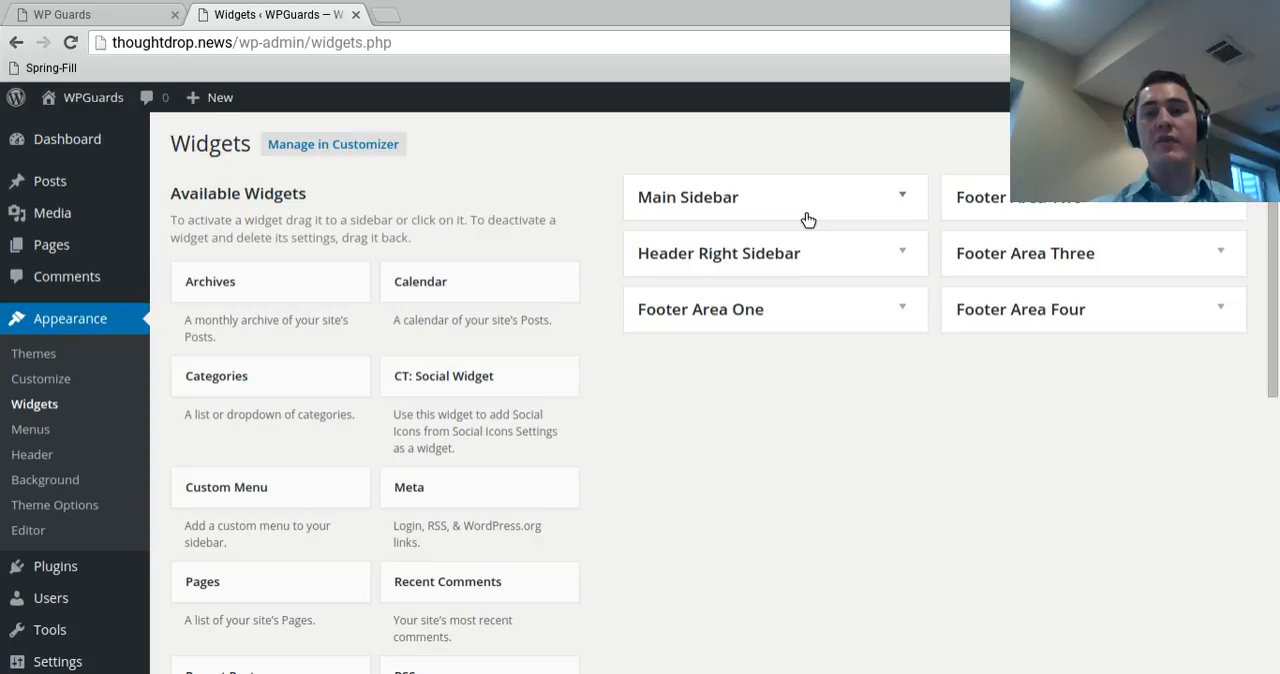
left_click(660, 205)
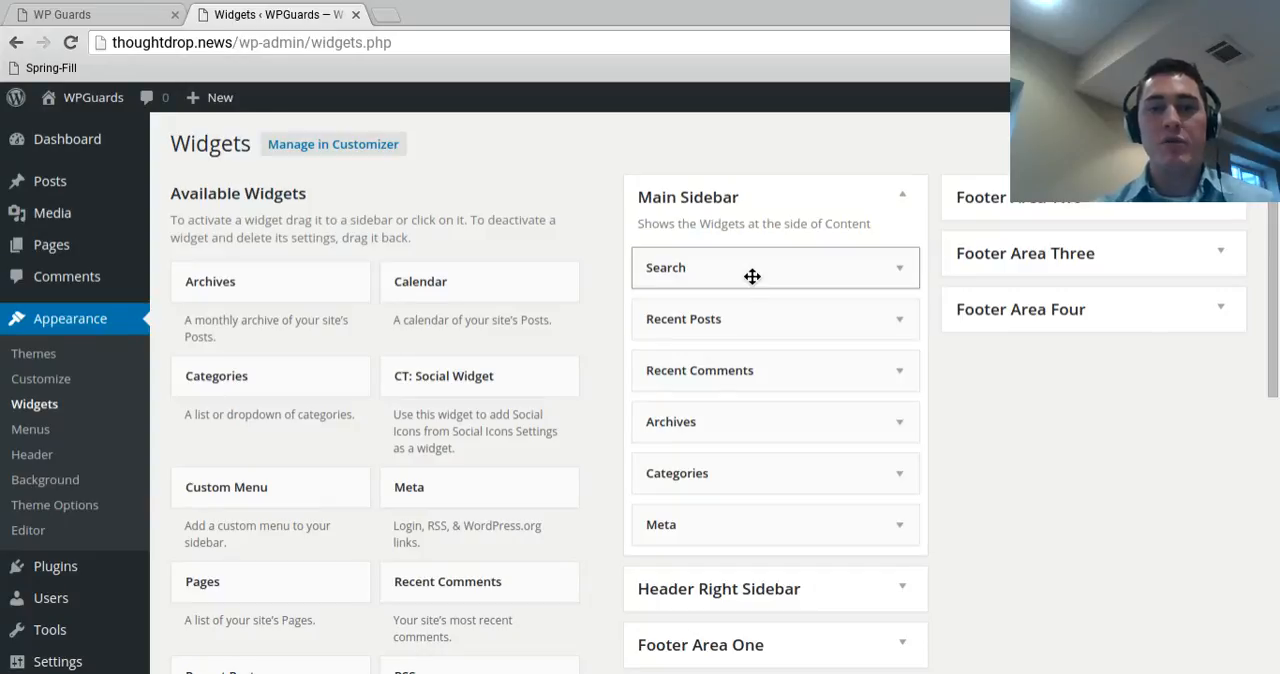
left_click_drag(731, 282, 360, 215)
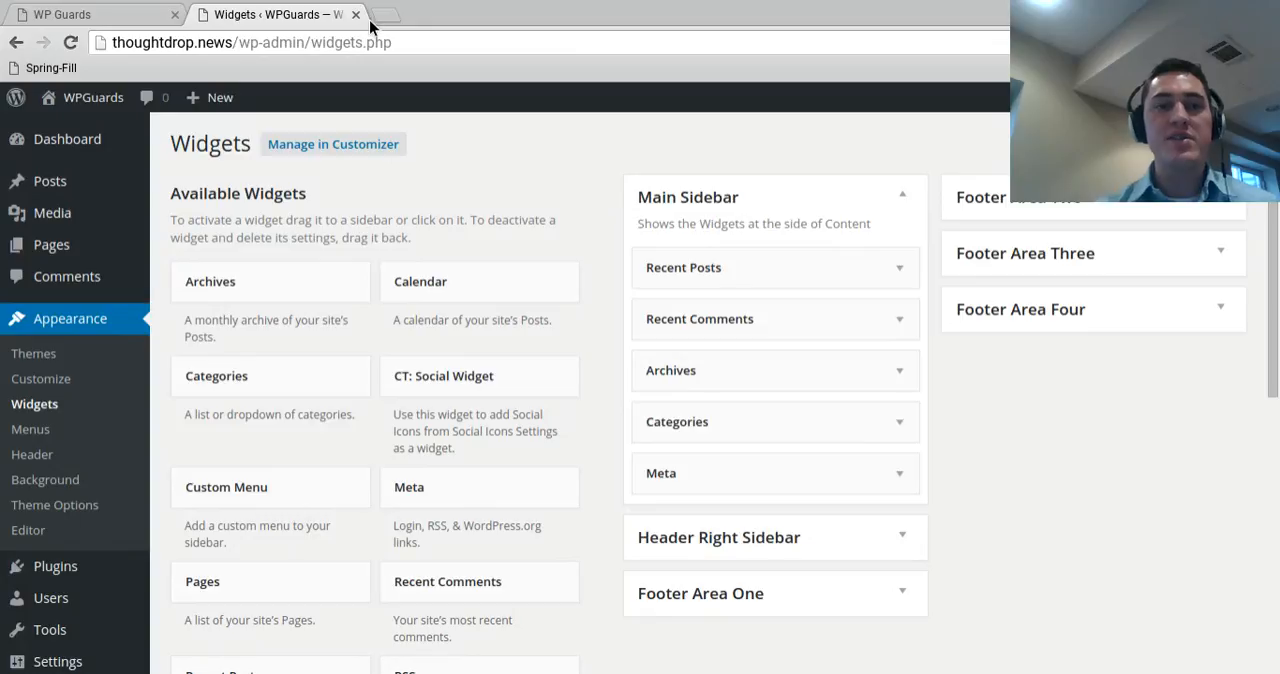
- Load the site's front page, thoughtdrop.news, in a separate browser tab and look over its header and slider
left_click(191, 45)
left_click_drag(191, 50, 383, 10)
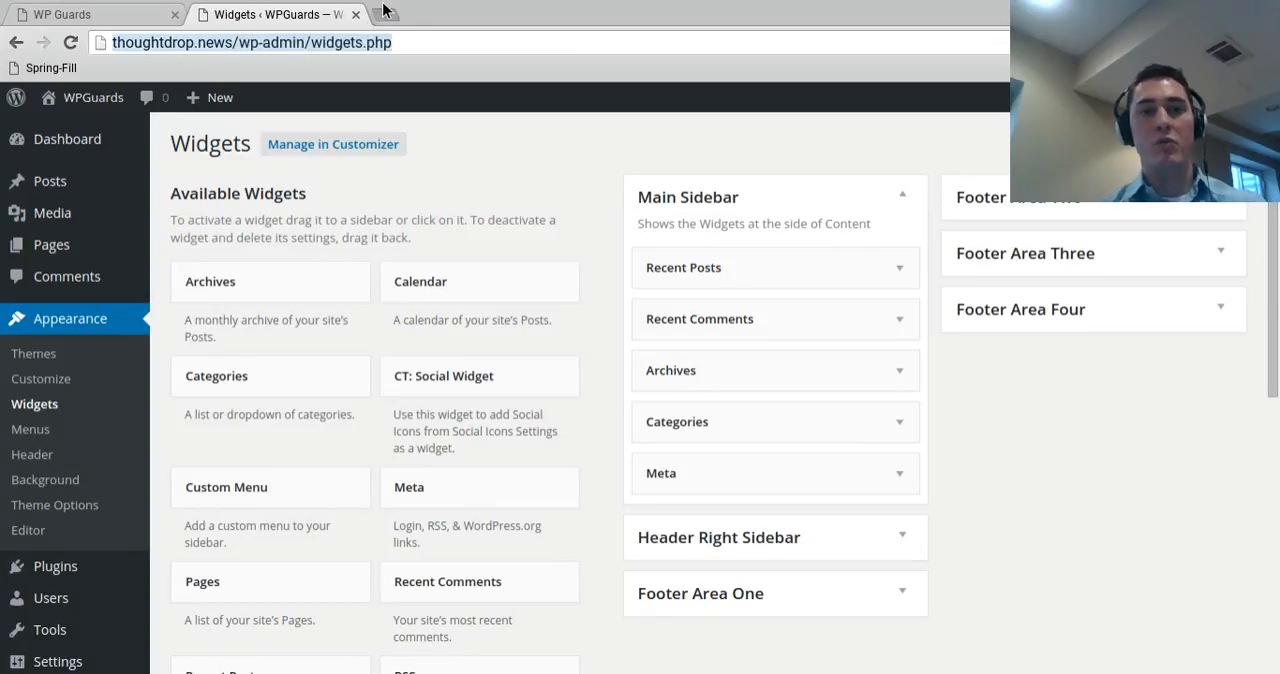
left_click_drag(282, 47, 574, 54)
key("BackSpace")
key("Return")
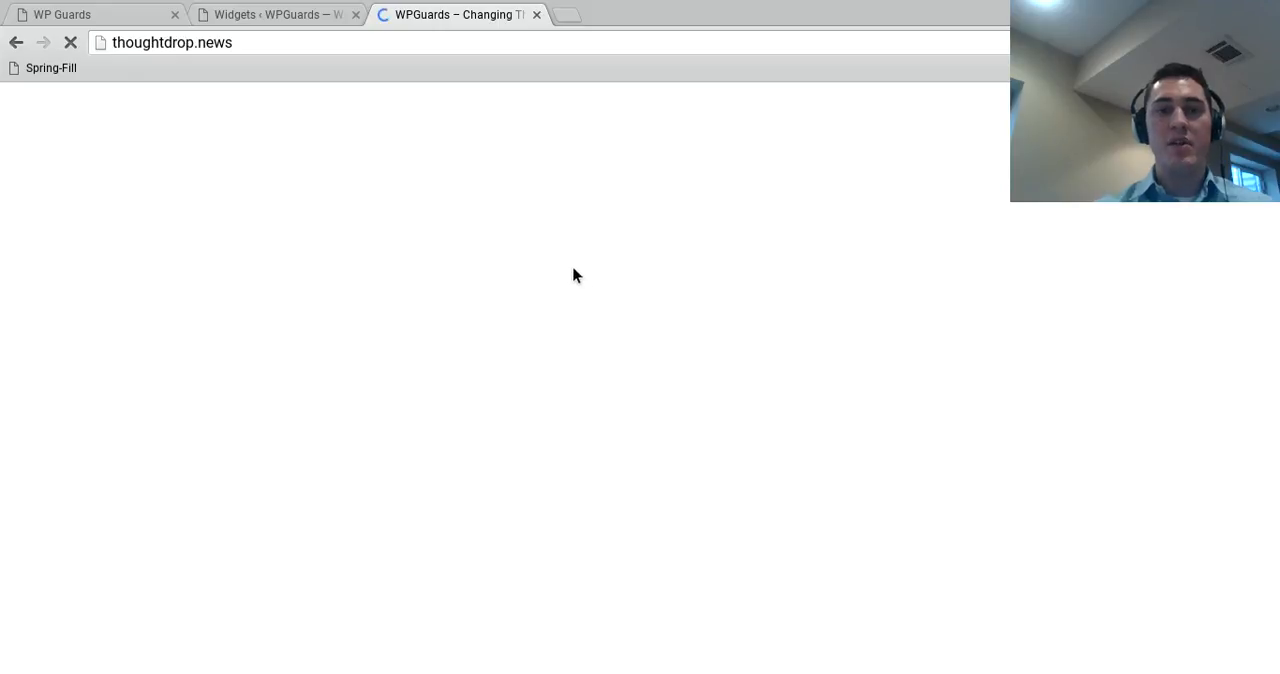
scroll(540, 245, "down", 2)
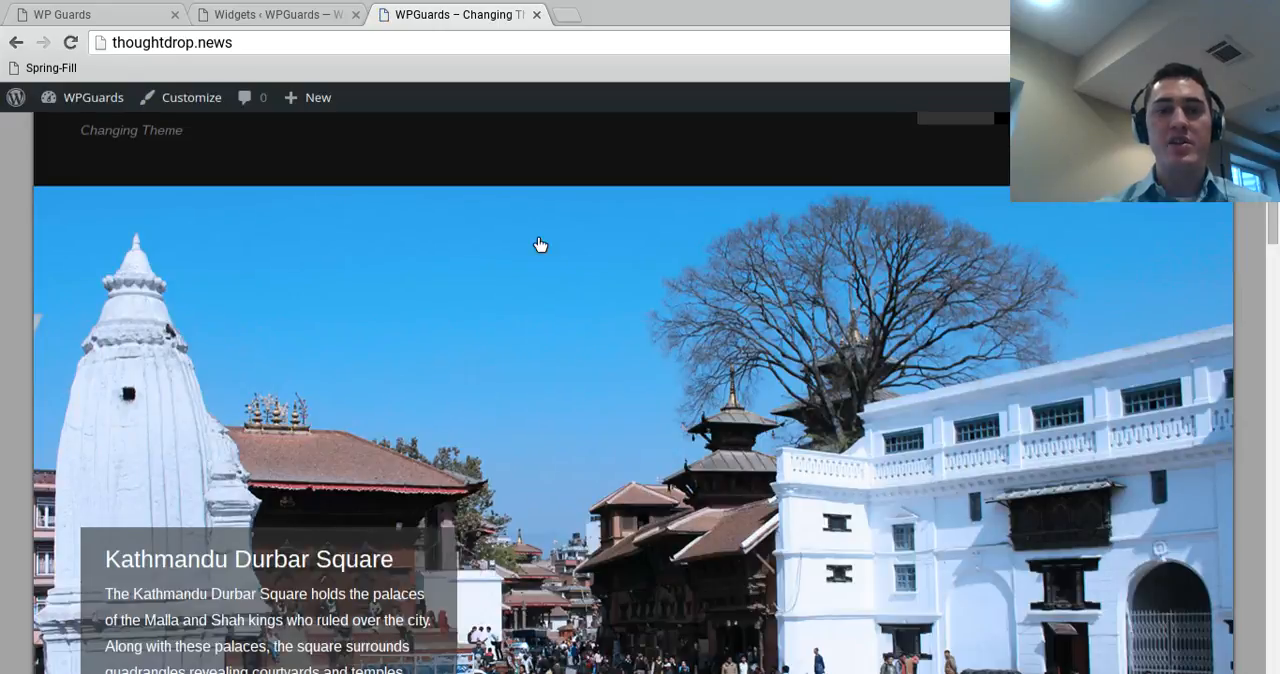
scroll(540, 245, "down", 18)
scroll(552, 212, "up", 19)
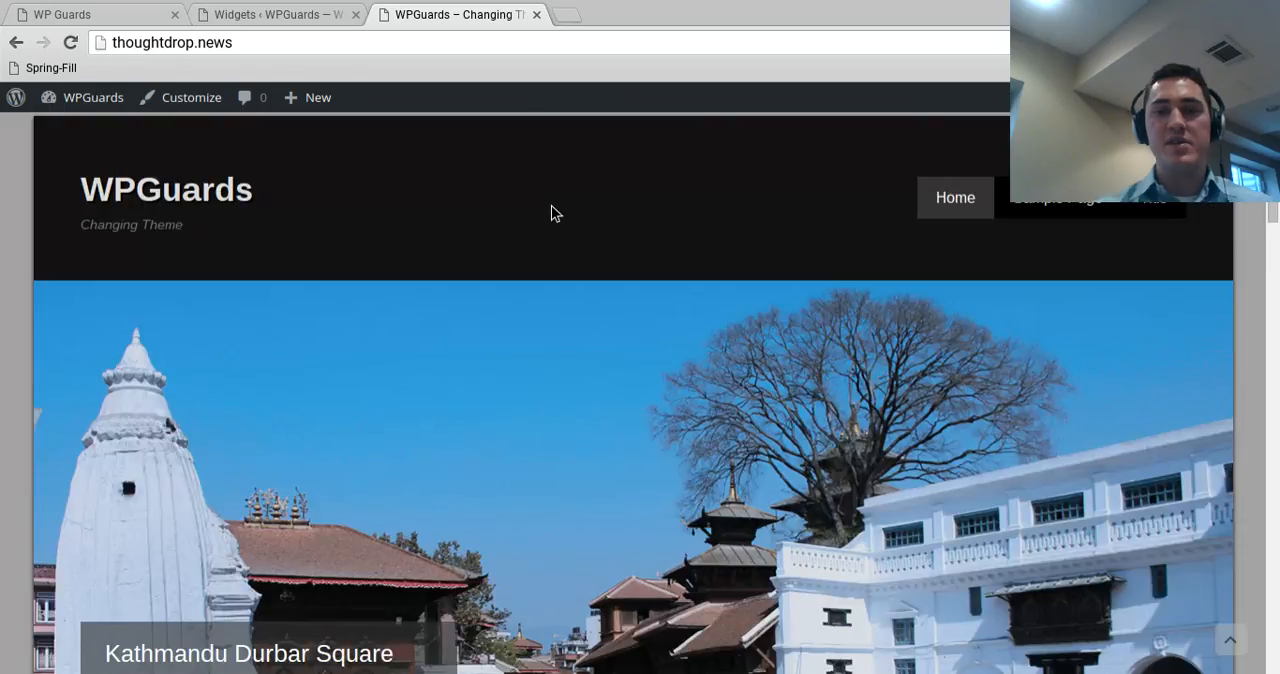
scroll(551, 213, "down", 3)
scroll(620, 197, "up", 3)
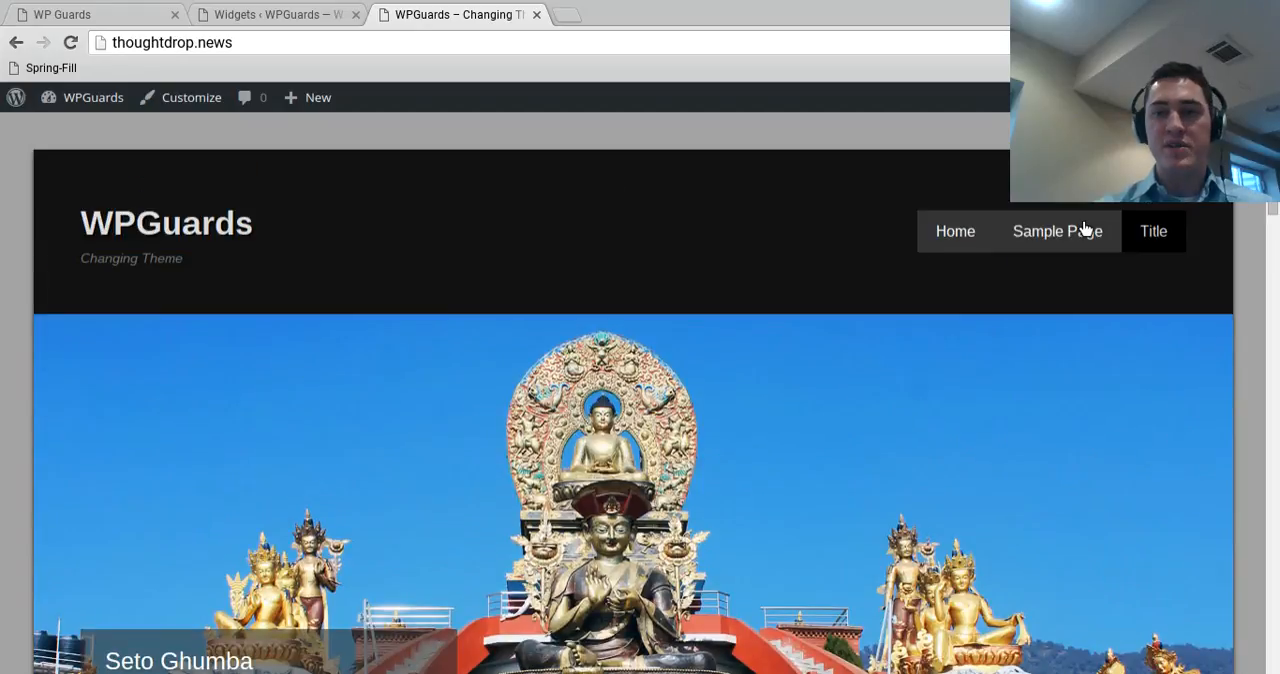
- Open the site's Title page and examine which widgets its sidebar shows, down to the Meta widget
left_click(1152, 244)
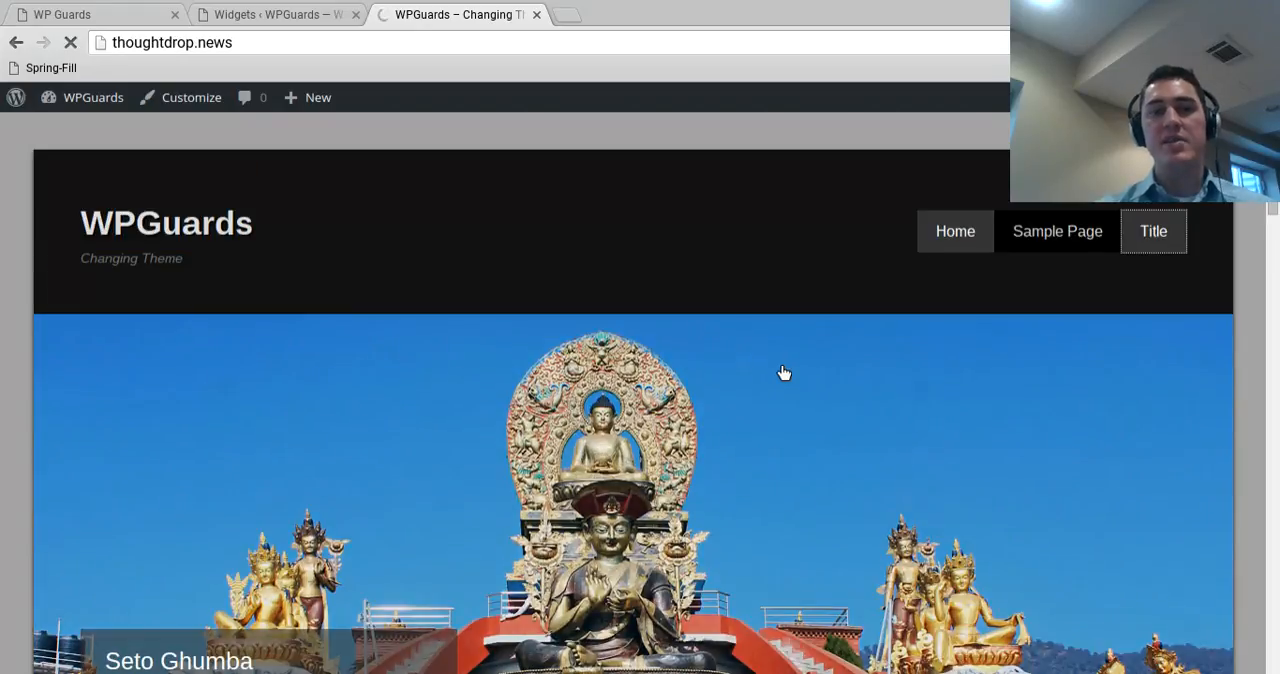
scroll(717, 271, "down", 2)
scroll(870, 395, "down", 6)
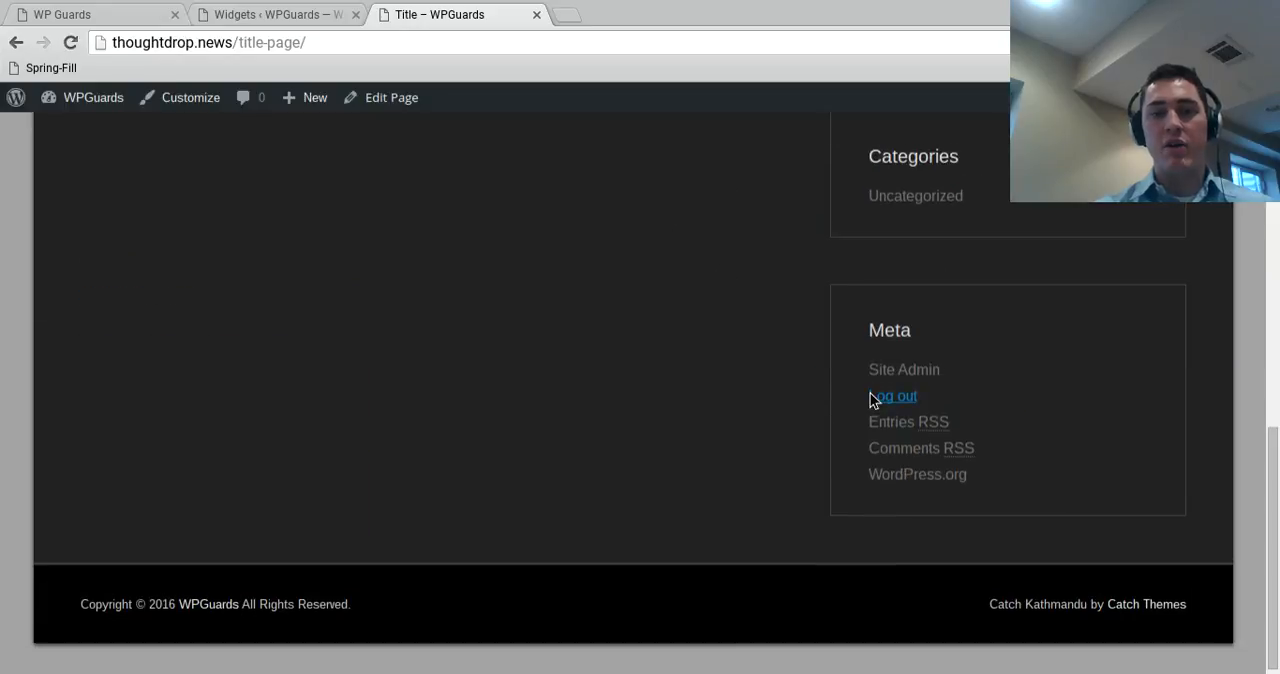
scroll(870, 393, "up", 8)
scroll(939, 507, "down", 5)
scroll(925, 585, "up", 4)
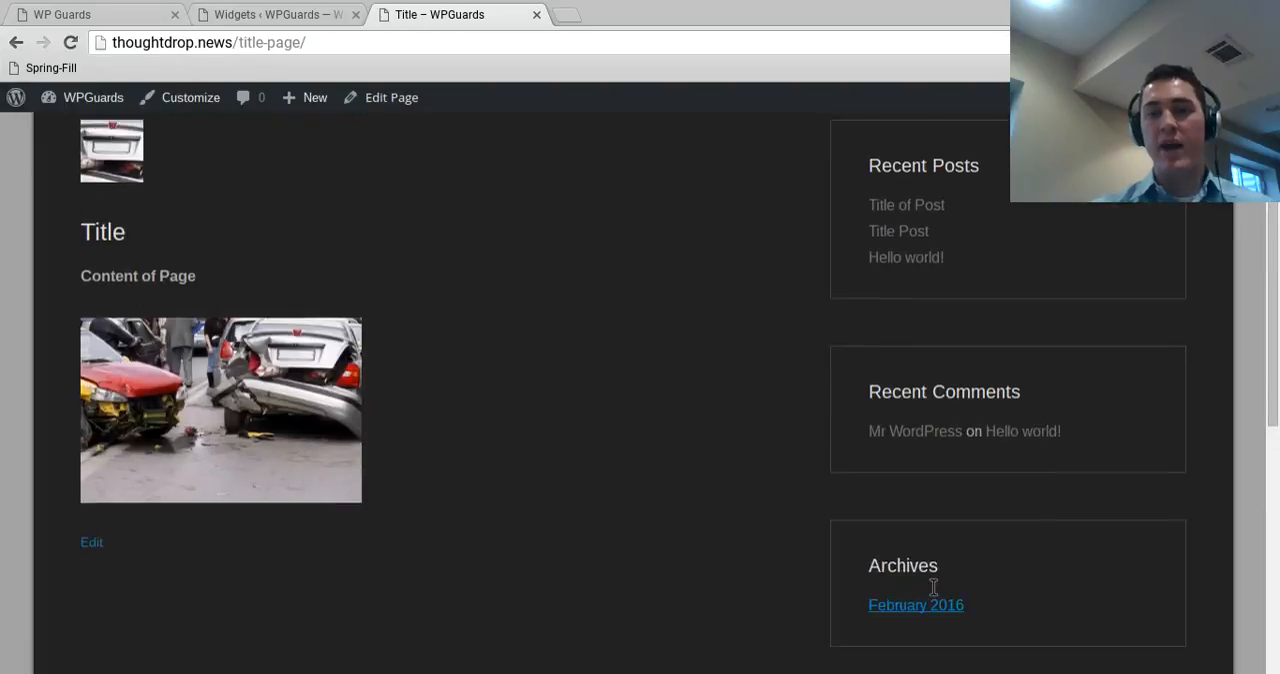
scroll(936, 450, "down", 1)
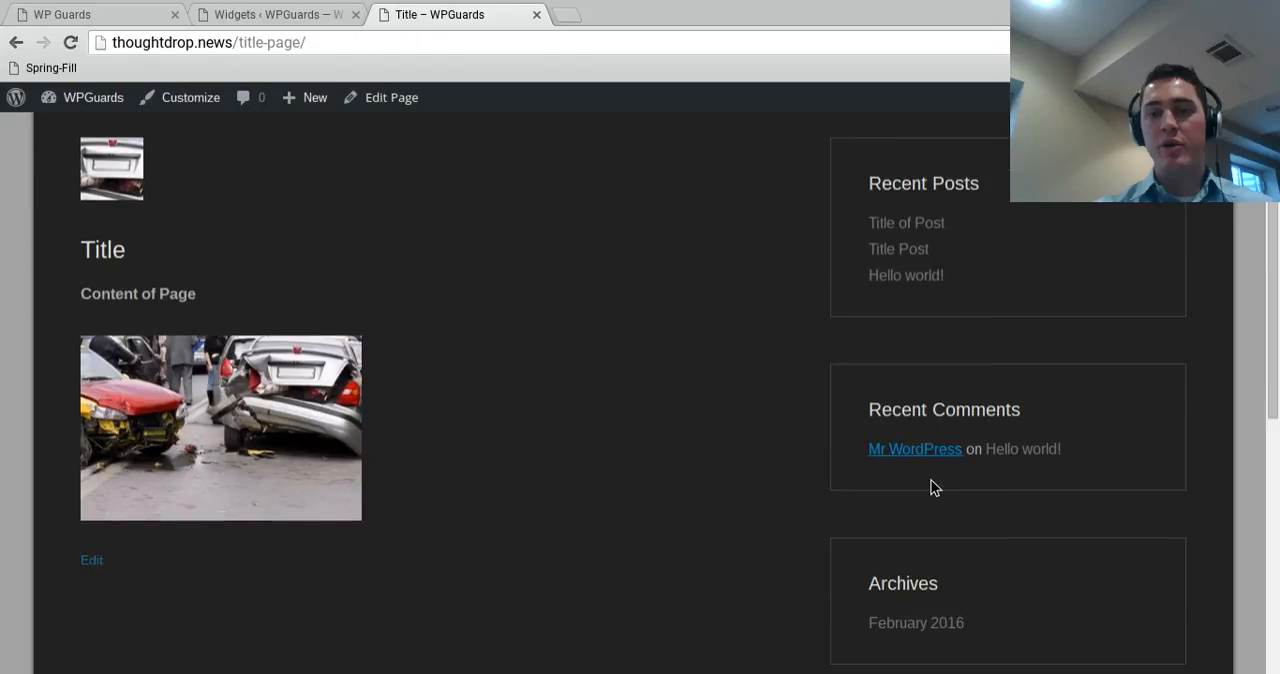
scroll(931, 487, "down", 6)
scroll(899, 497, "up", 8)
- Remove the Recent Posts widget from the Main Sidebar and reload the site's Title page to check the change
left_click(325, 10)
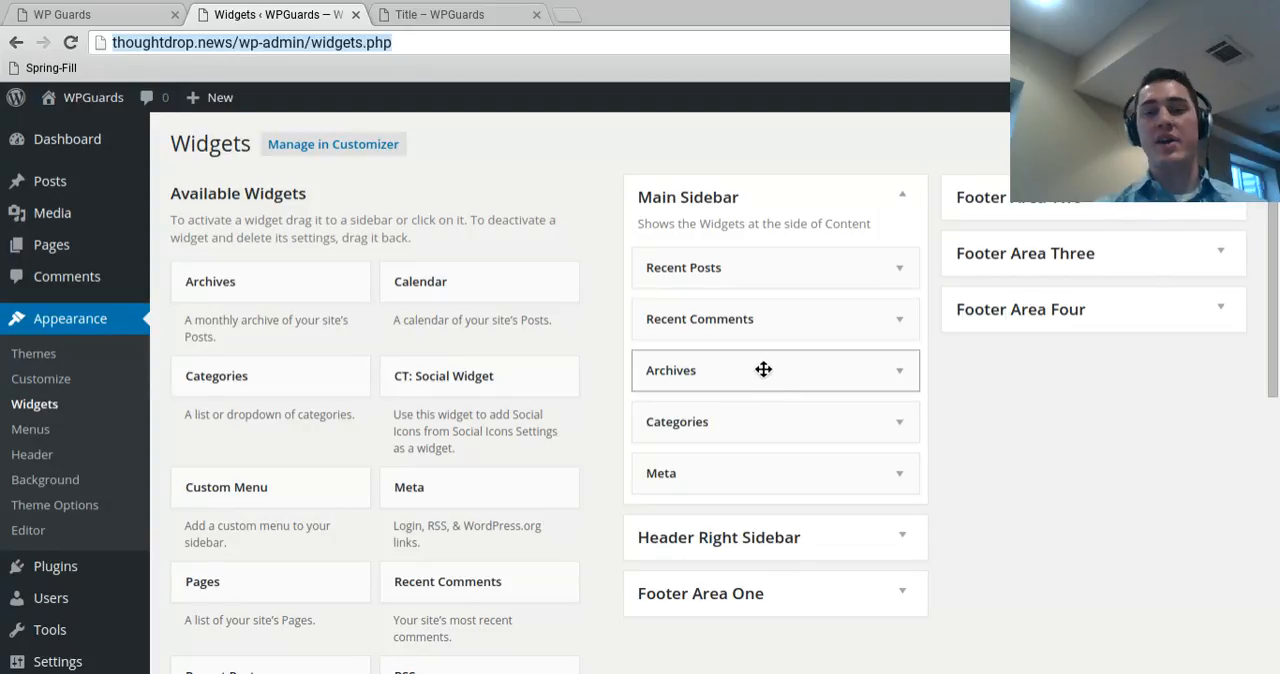
left_click(731, 288)
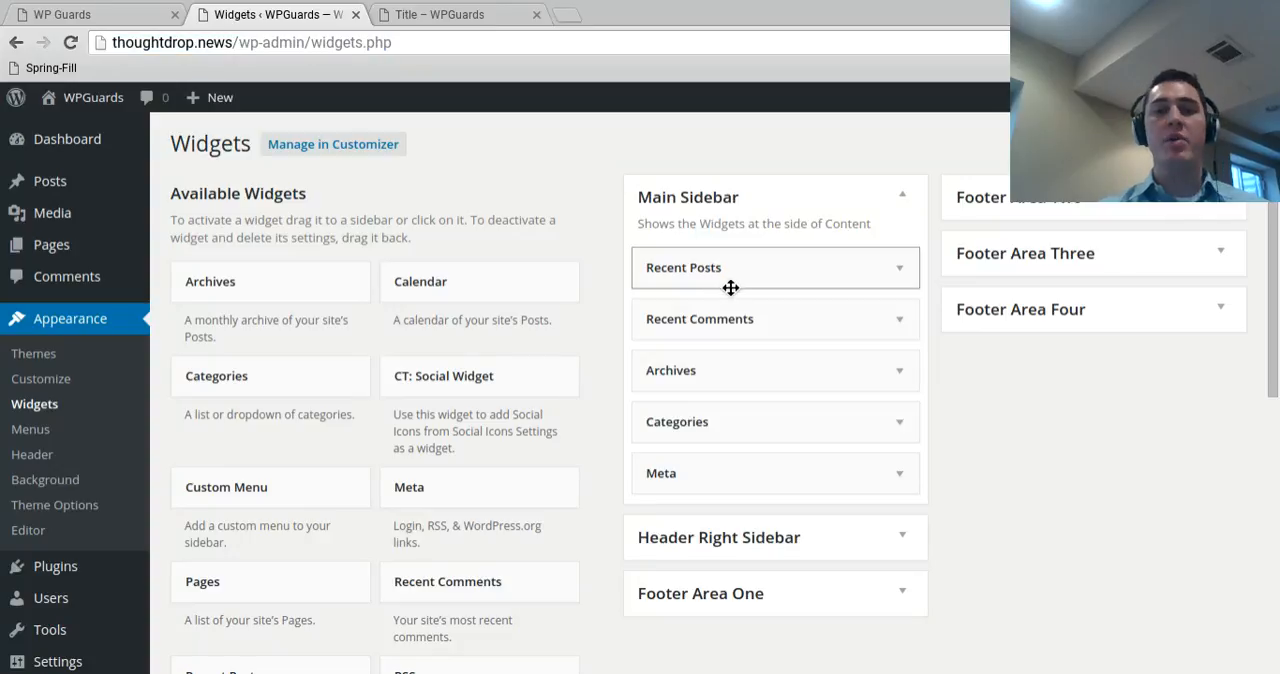
left_click_drag(731, 288, 490, 250)
left_click(425, 12)
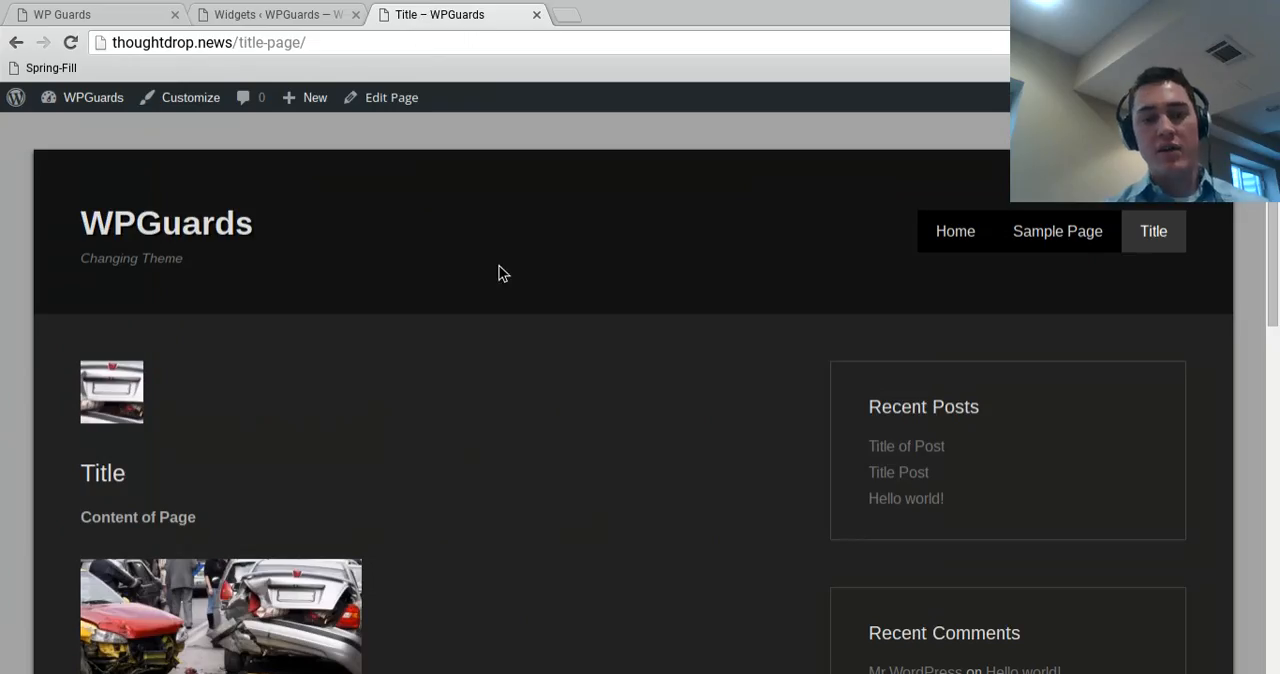
key("F5")
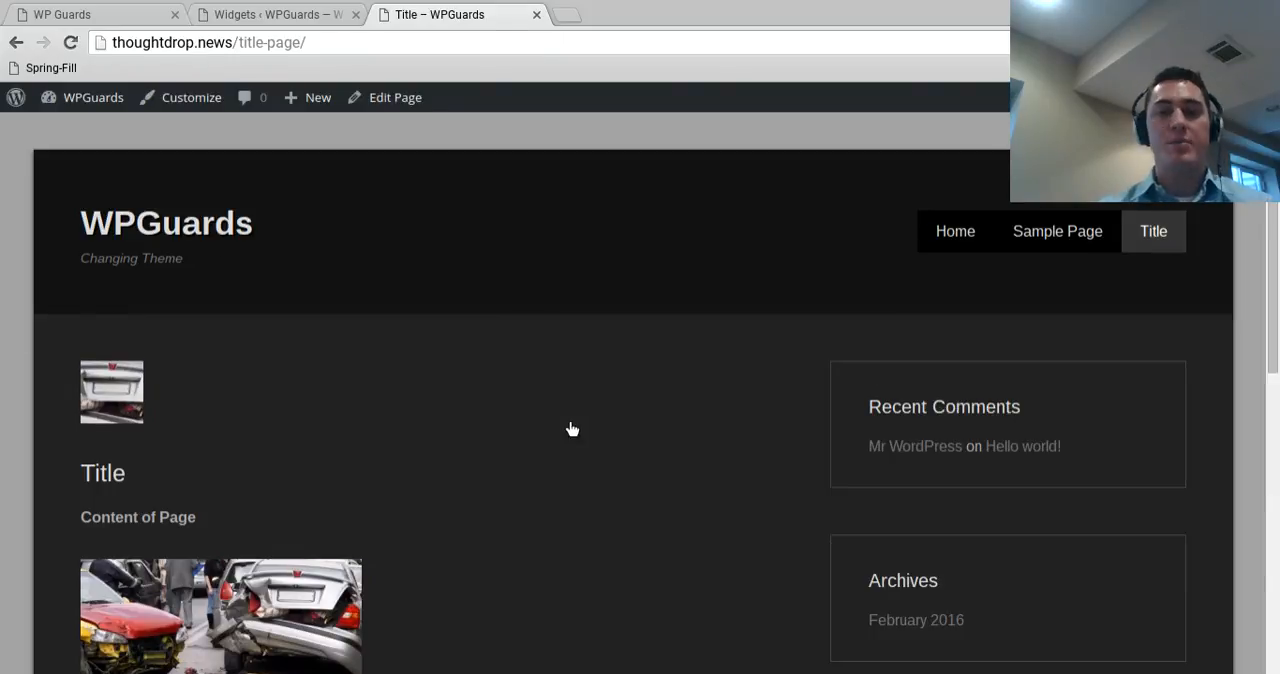
- Back on the widgets page, examine the settings of the Main Sidebar's Recent Comments and Categories widgets
left_click(287, 12)
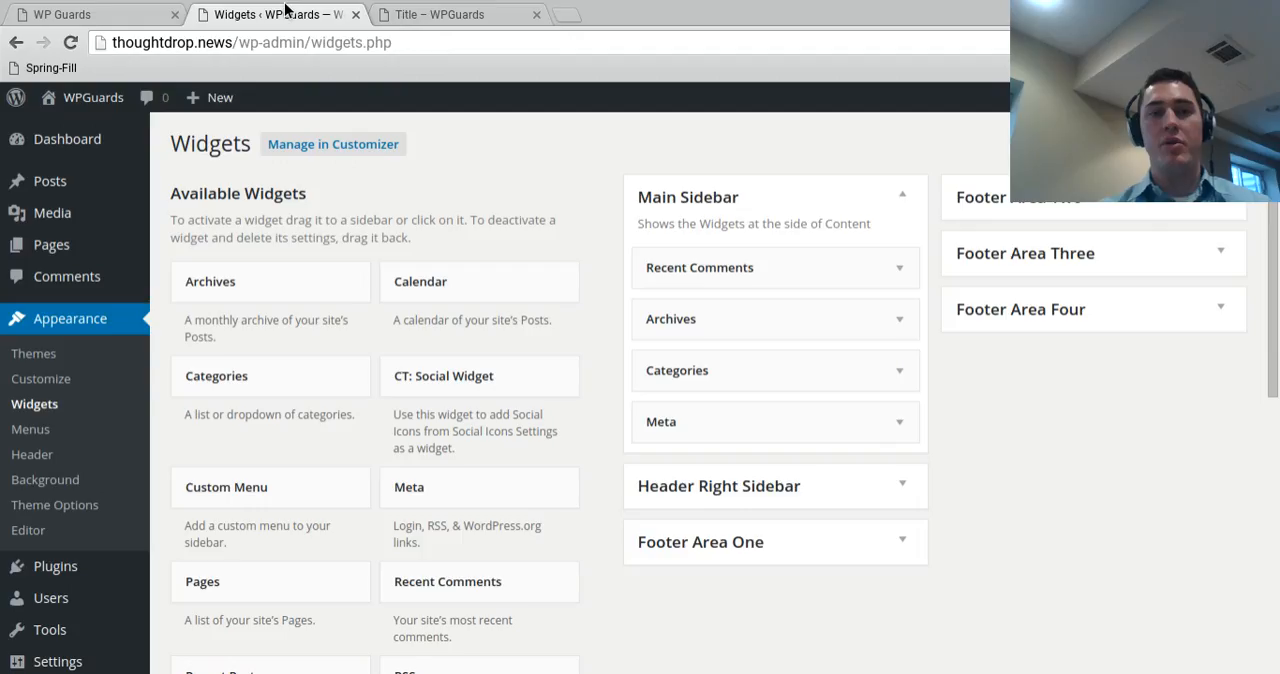
left_click(897, 270)
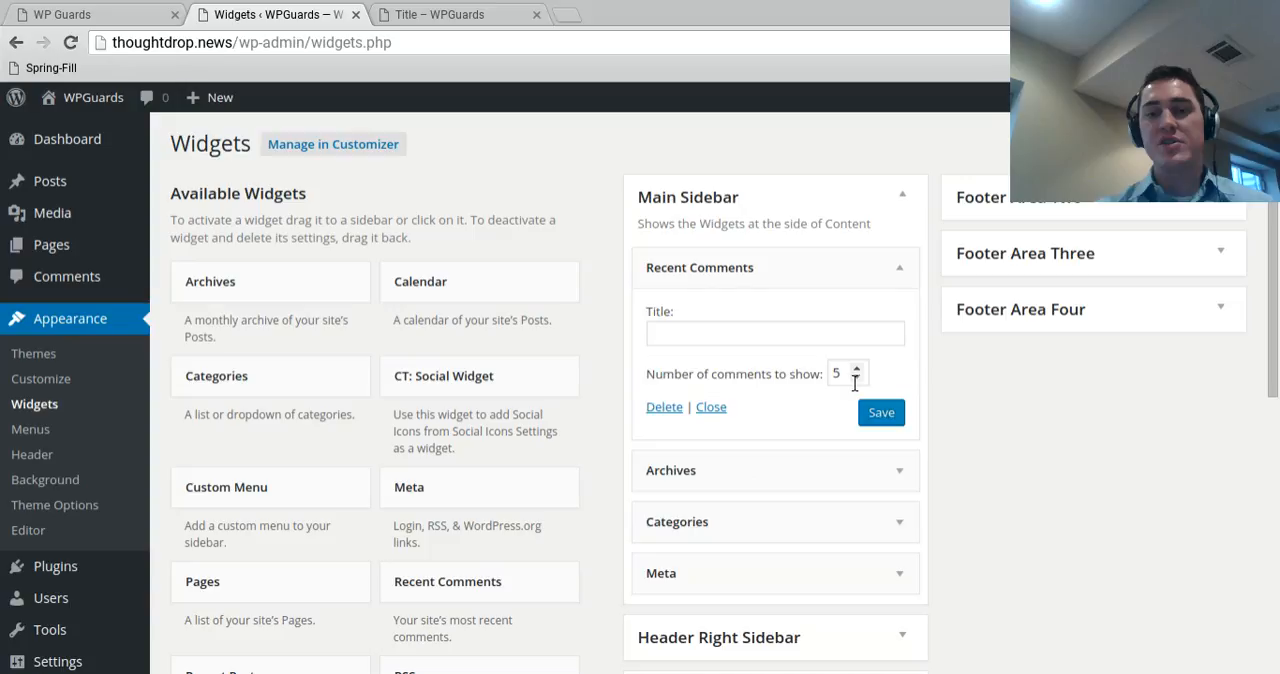
double_click(855, 381)
left_click(717, 340)
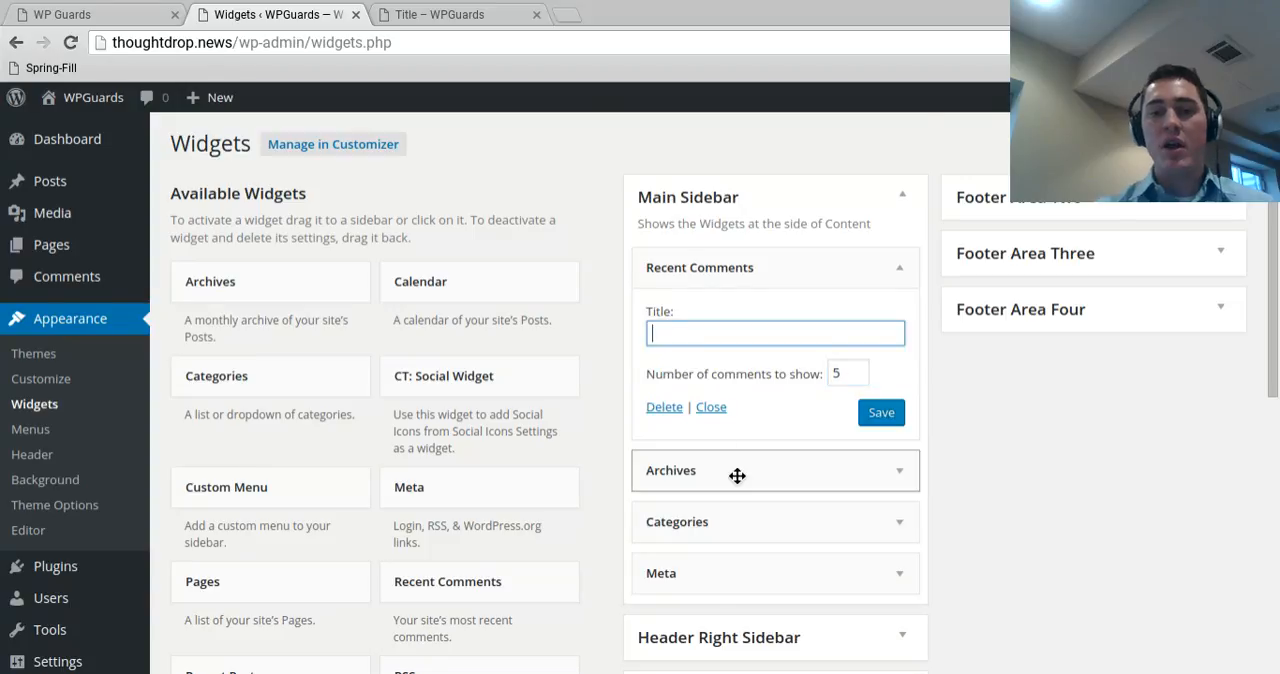
left_click(737, 476)
scroll(737, 476, "down", 1)
left_click(776, 421)
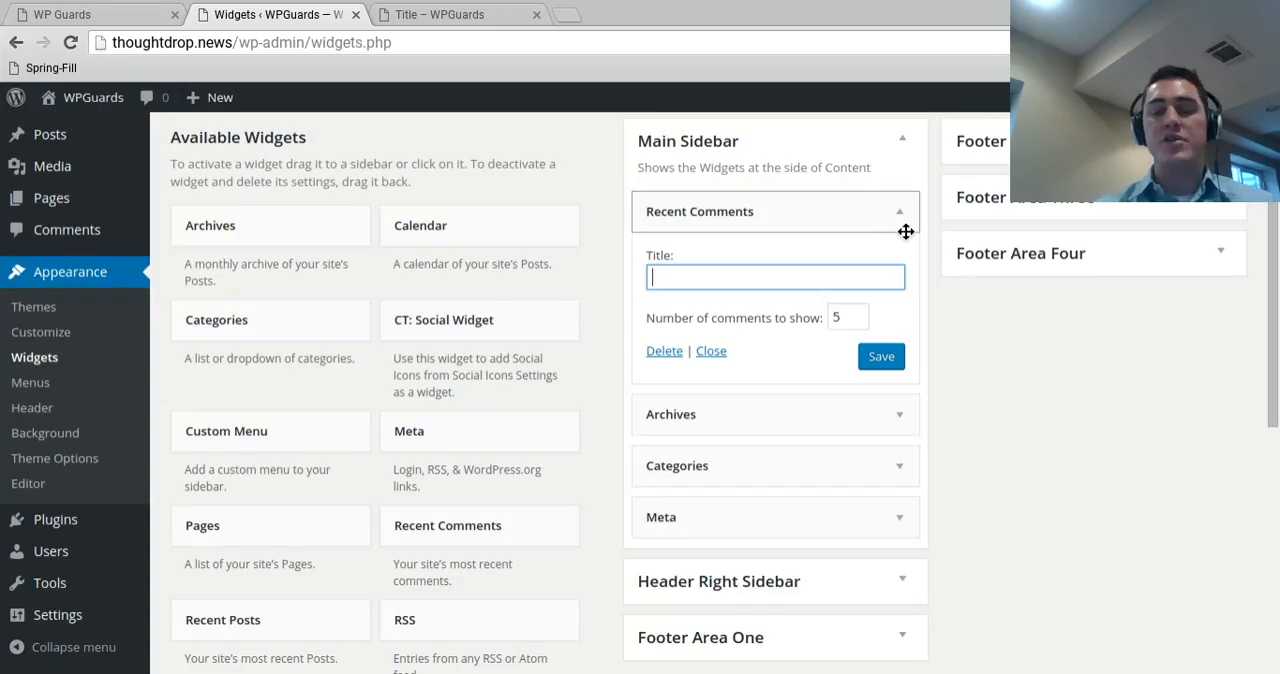
left_click(905, 231)
left_click(737, 321)
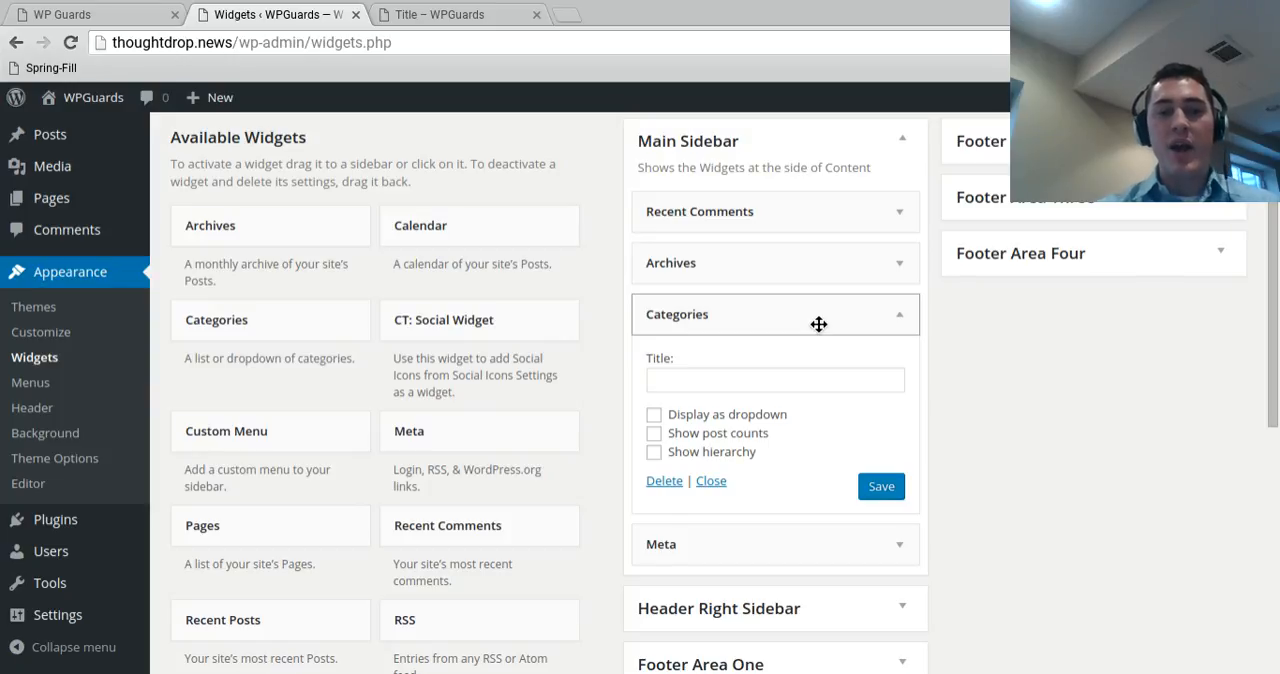
- Add a Text widget titled "Widget Example" with content "This is an example of adding a widget." above Recent Comments in the Main Sidebar and save it
scroll(241, 343, "down", 5)
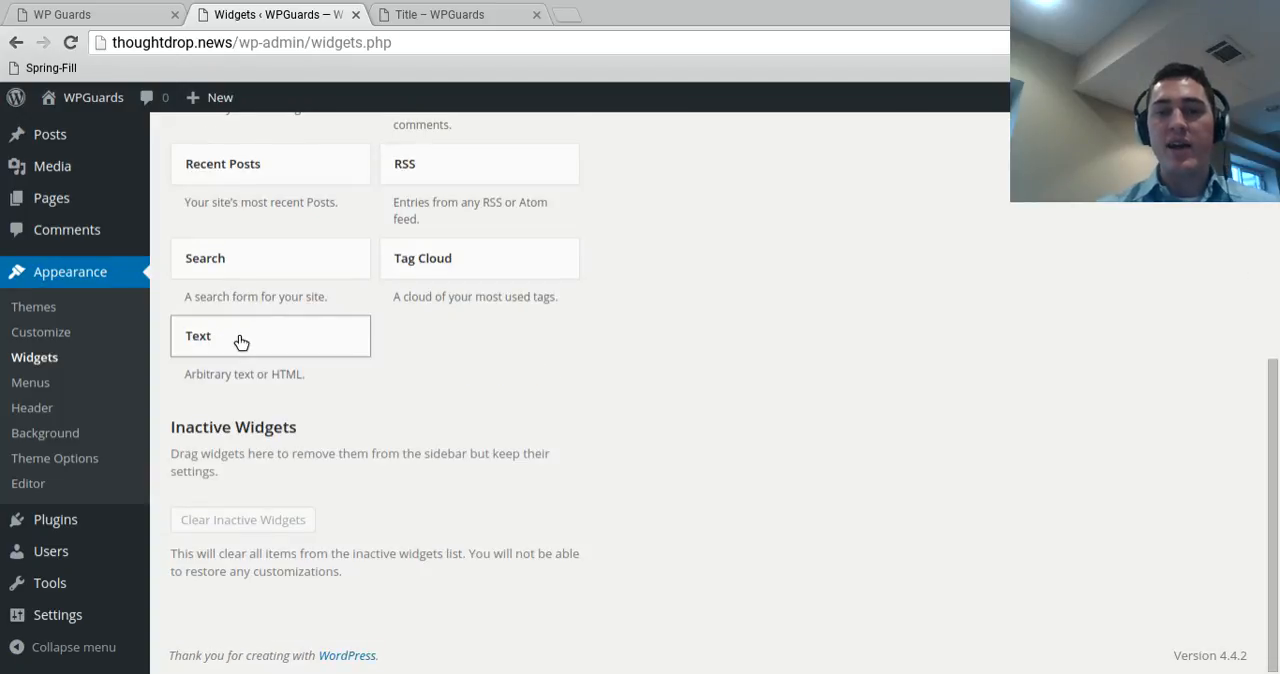
left_click_drag(241, 343, 737, 270)
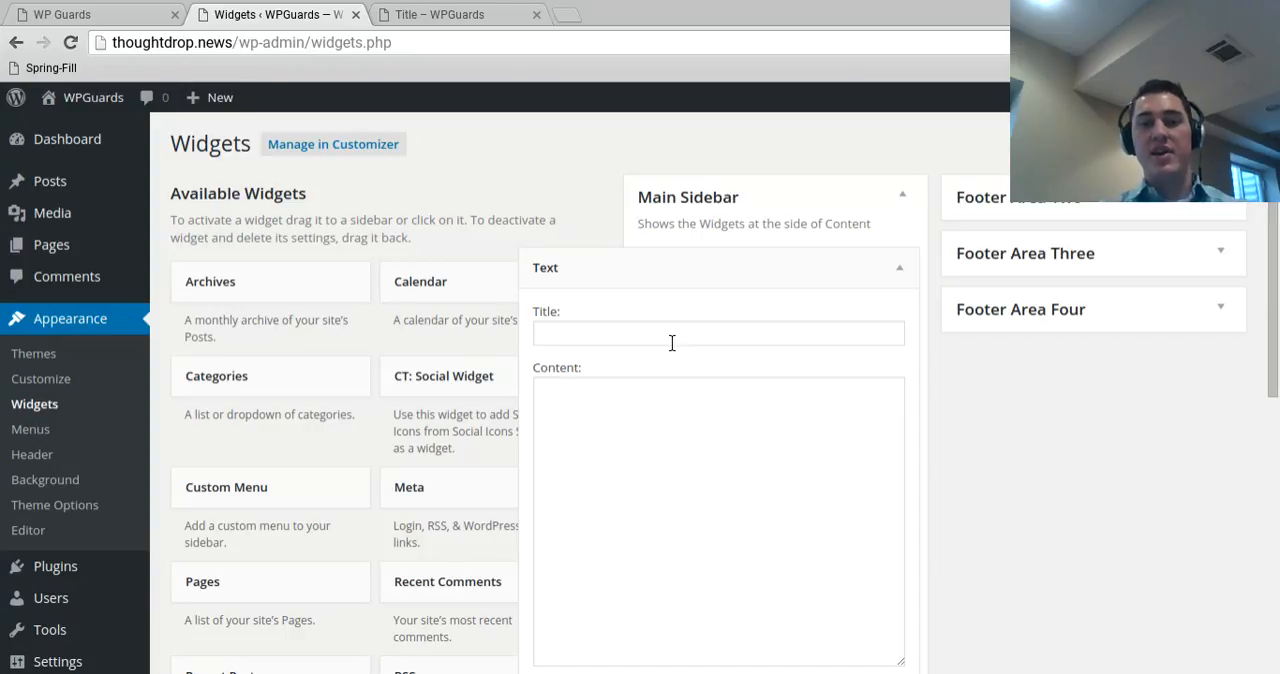
left_click(672, 343)
type("Widget Example")
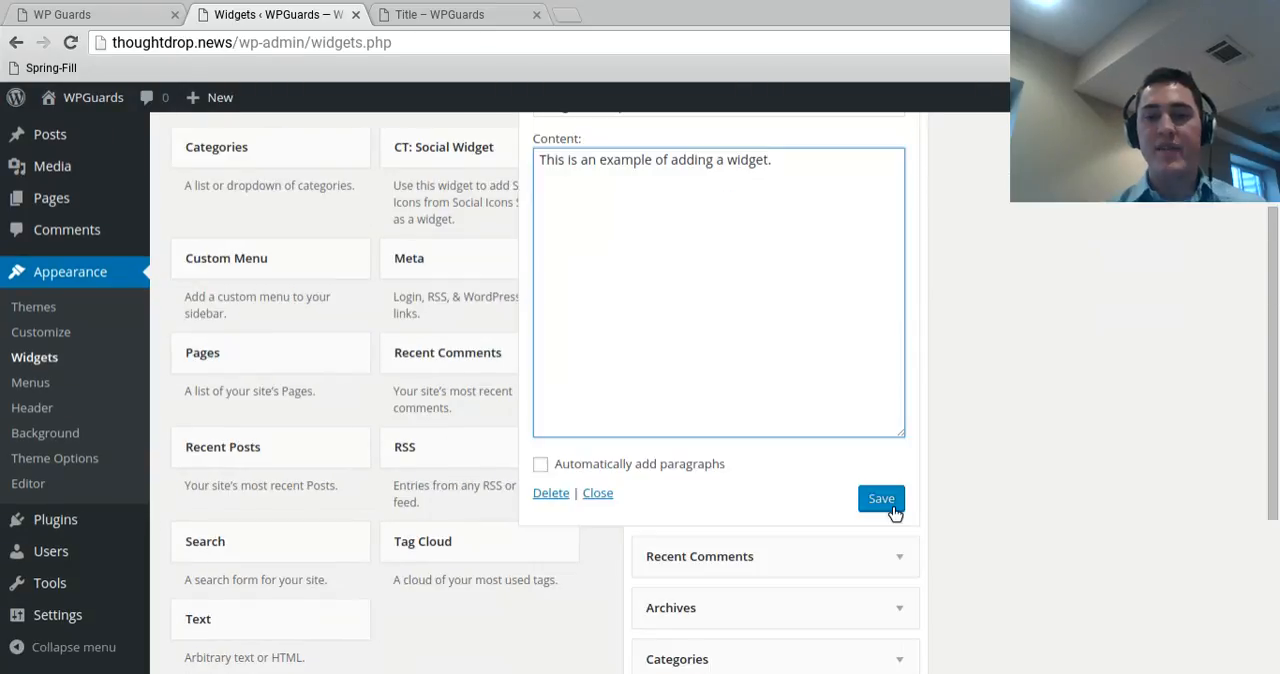
scroll(900, 400, "up", 3)
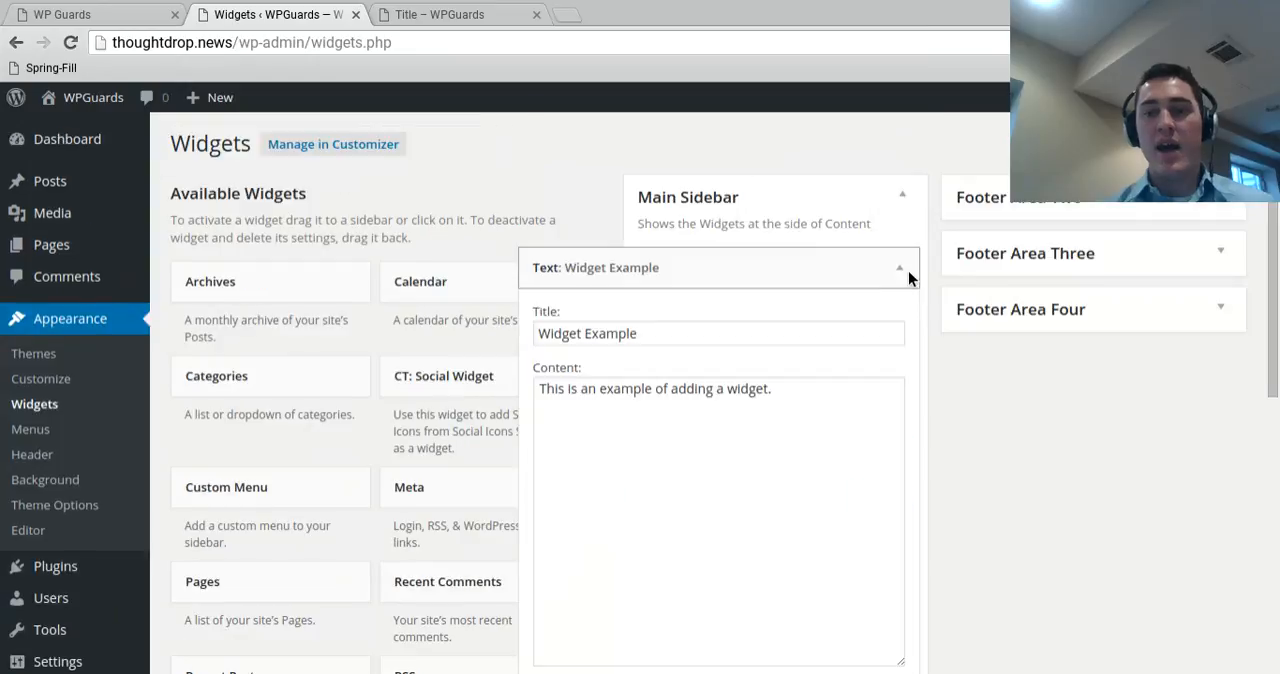
- Reload the site's Title page to check the new text widget, and return to the widgets page
left_click(508, 9)
left_click(70, 42)
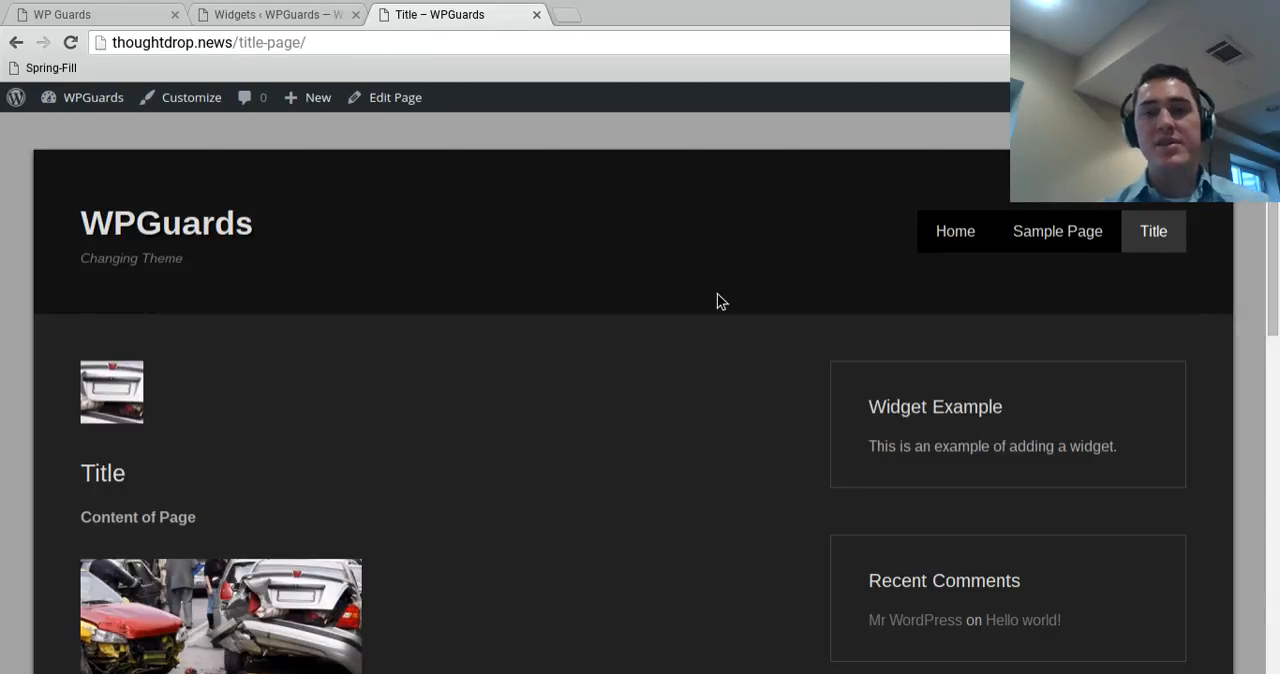
left_click(299, 10)
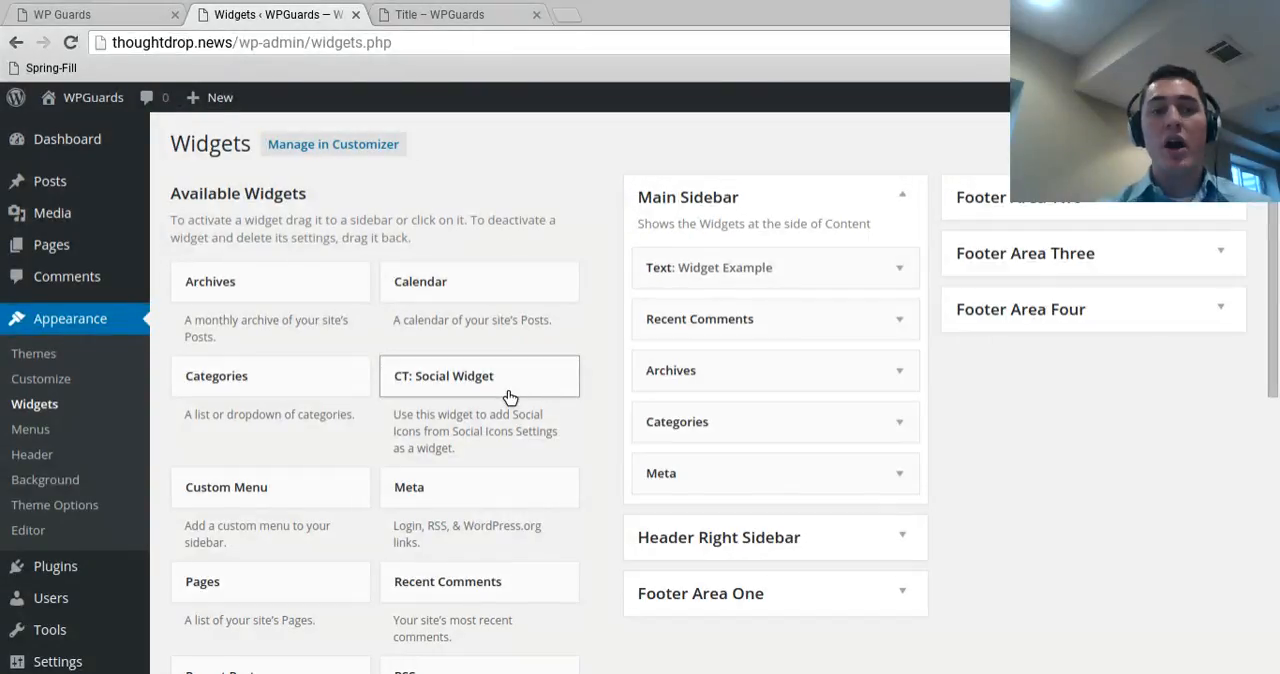
- Go to the page for adding new plugins and search the plugin directory for "widgets"
mouse_move(54, 581)
left_click(207, 576)
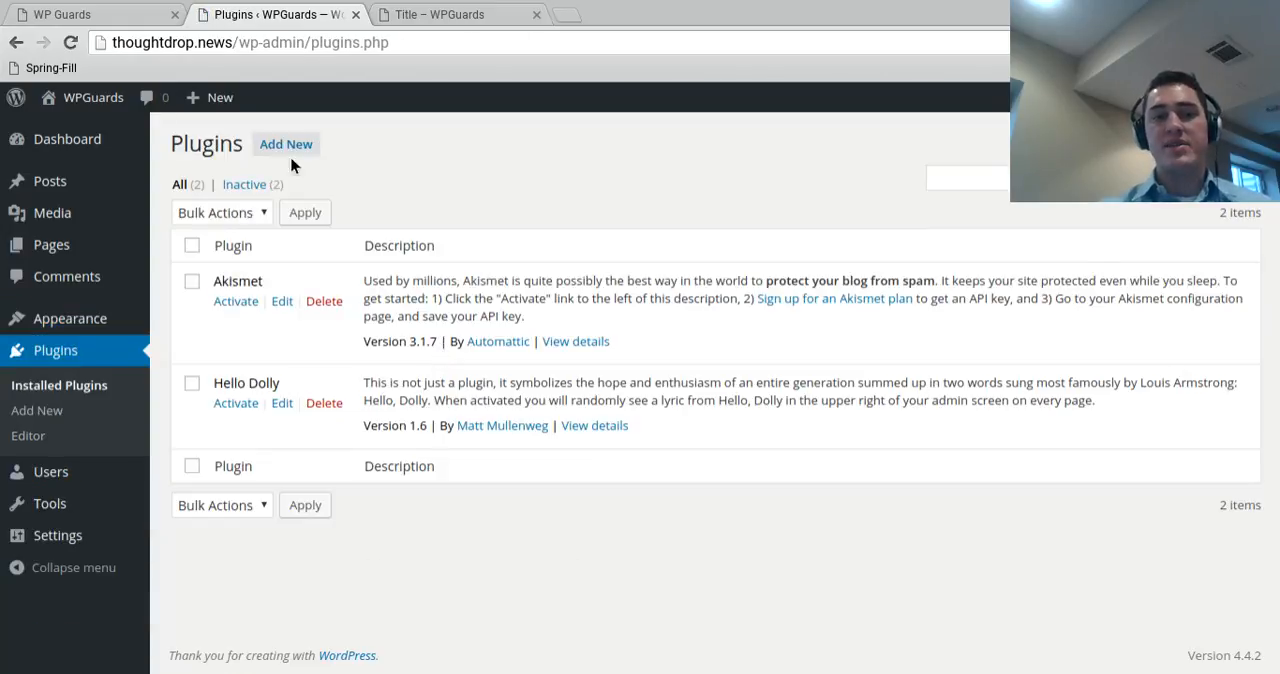
left_click(308, 147)
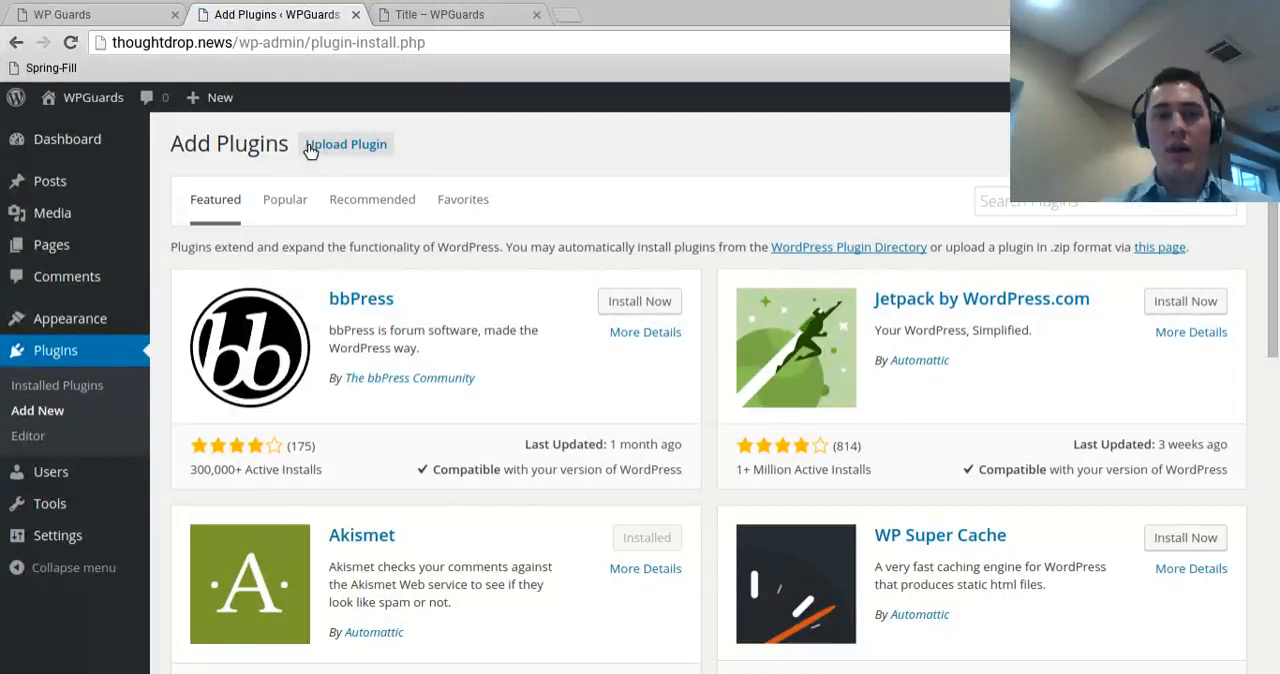
left_click(1054, 210)
type("widgets")
key("Return")
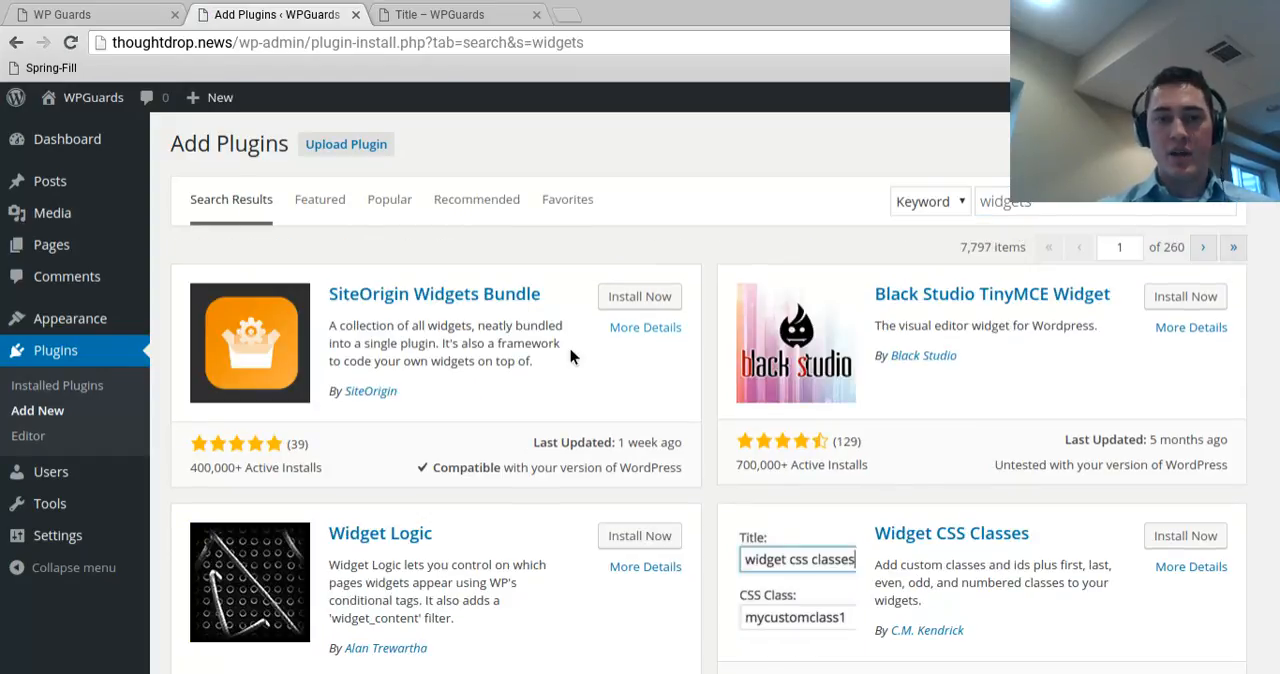
- Browse the plugin search results to examine which widget plugins are available to install
scroll(505, 298, "down", 5)
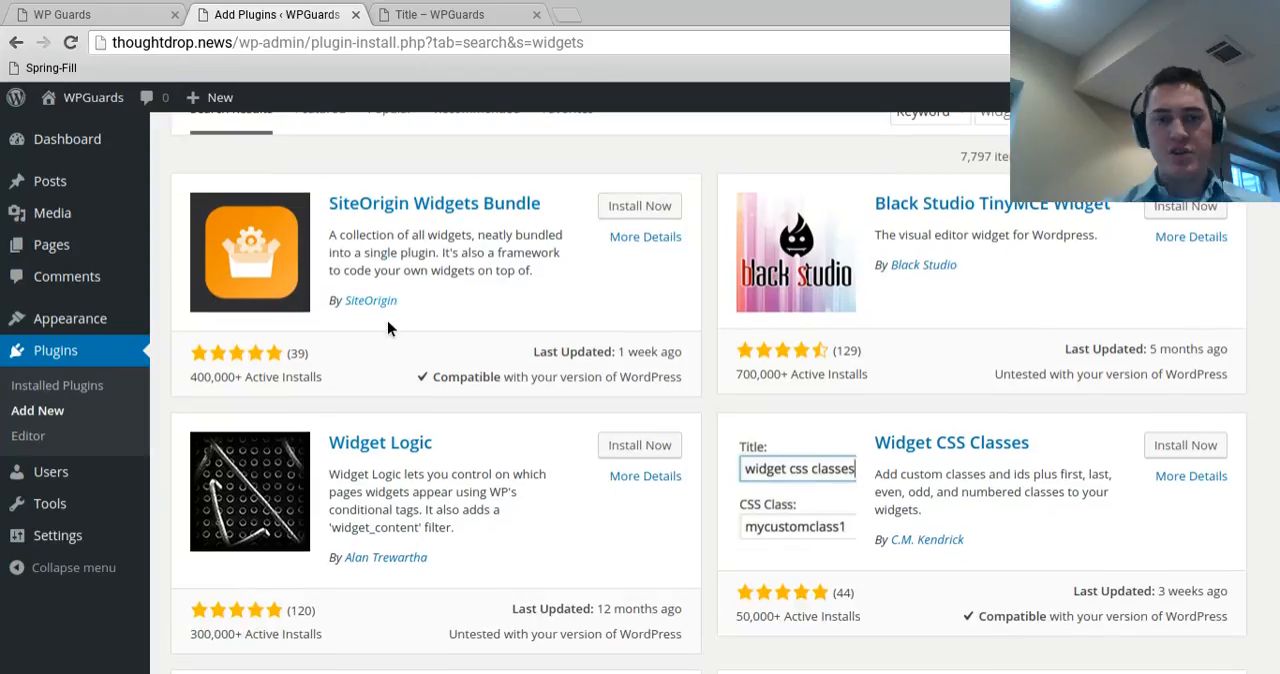
scroll(540, 537, "down", 3)
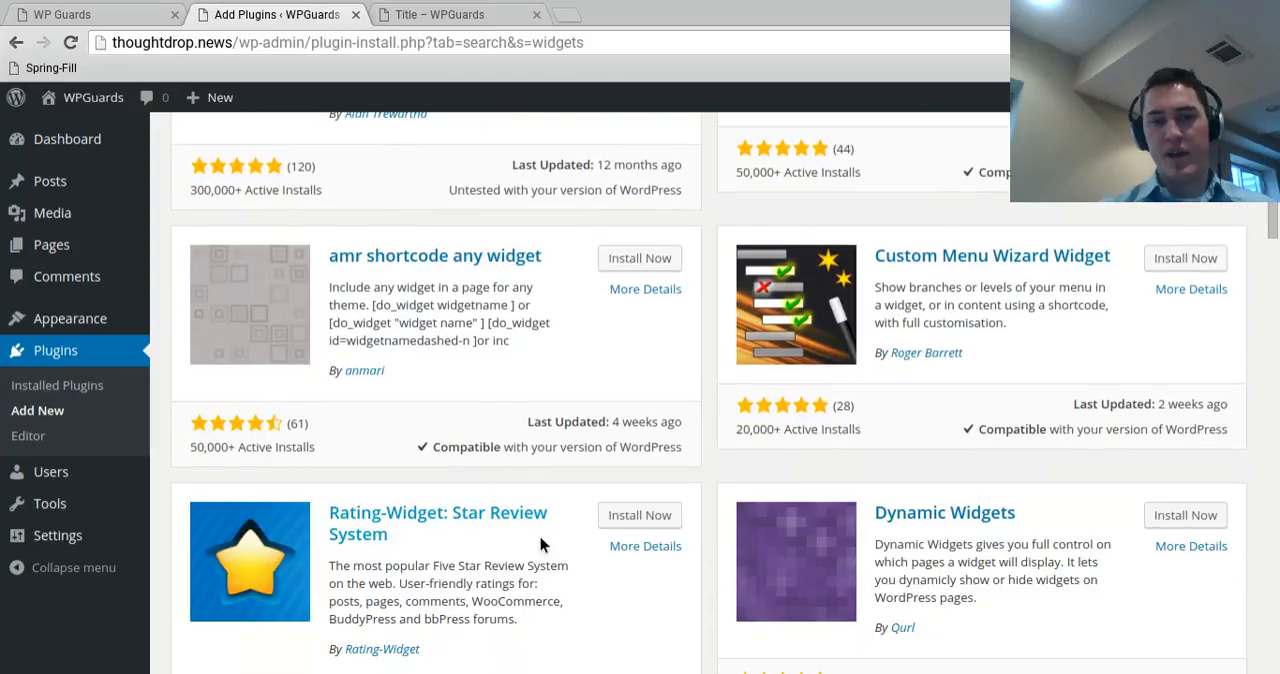
scroll(553, 541, "down", 4)
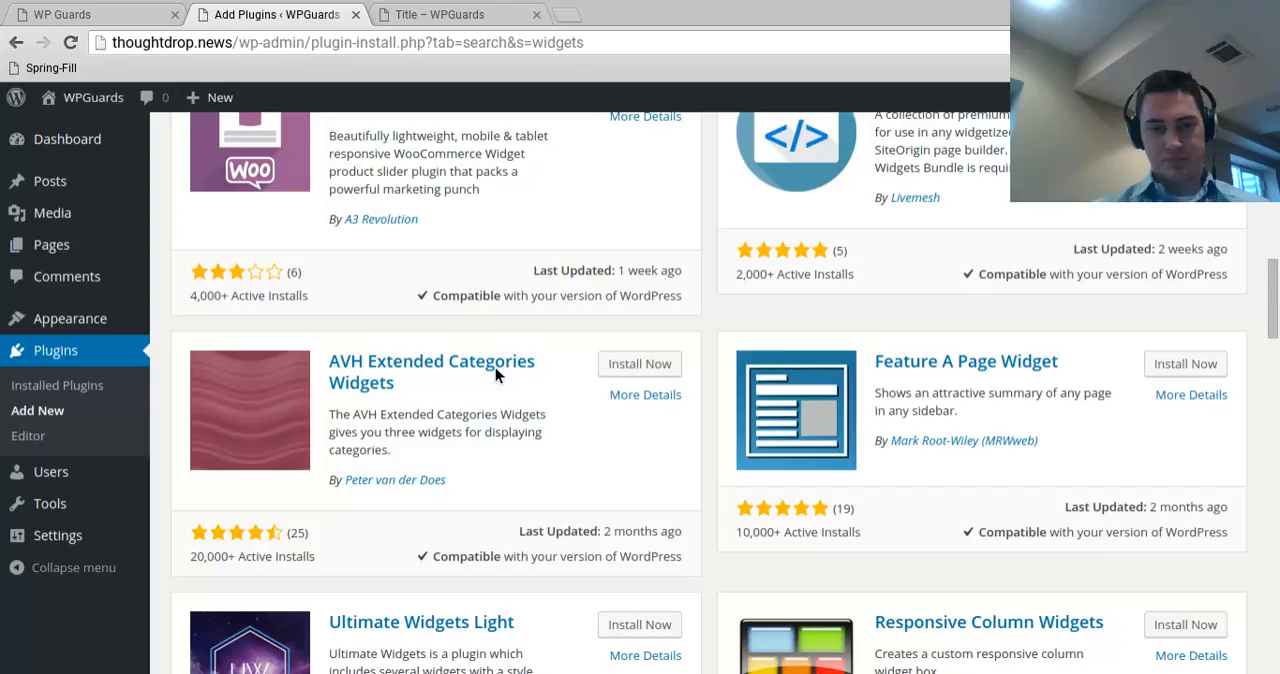
key("Home")
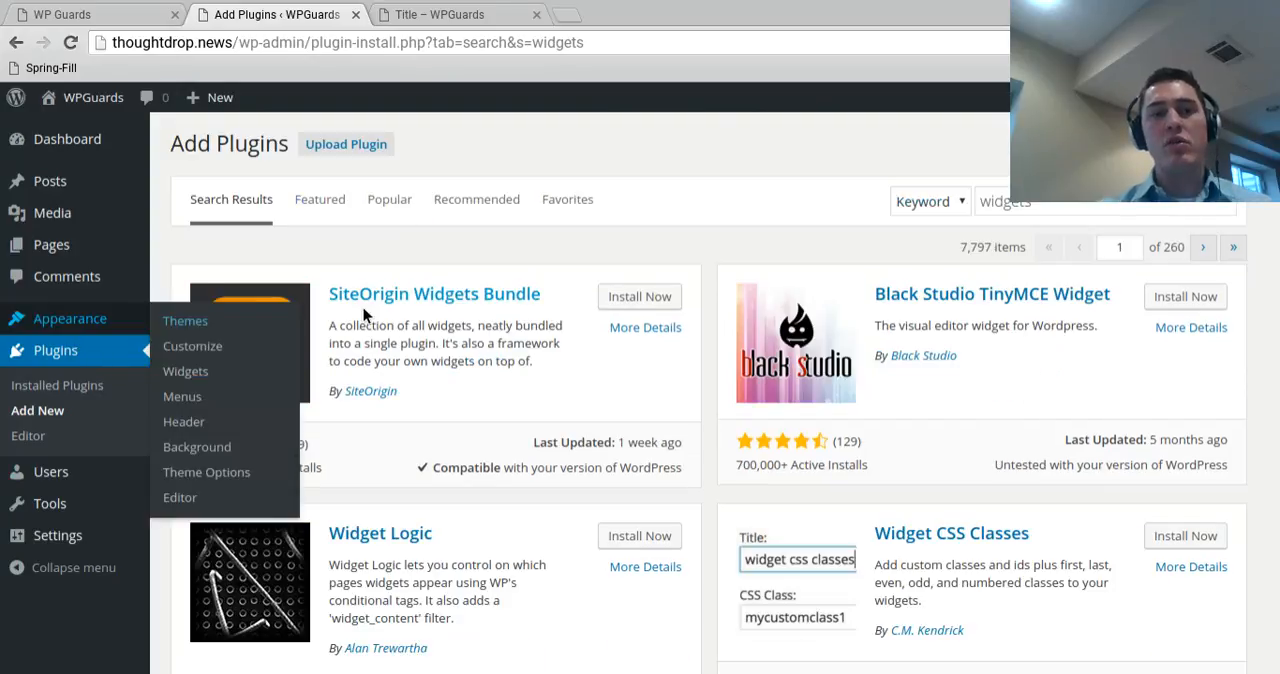
scroll(520, 310, "down", 2)
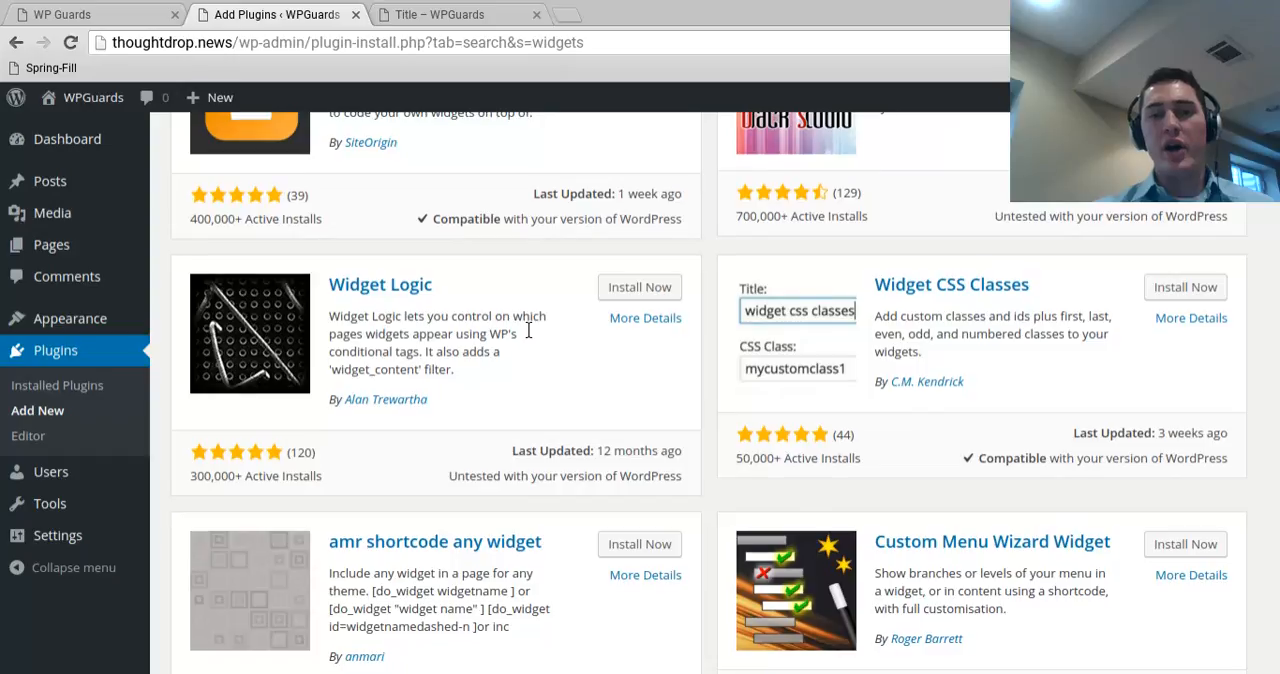
scroll(528, 330, "up", 2)
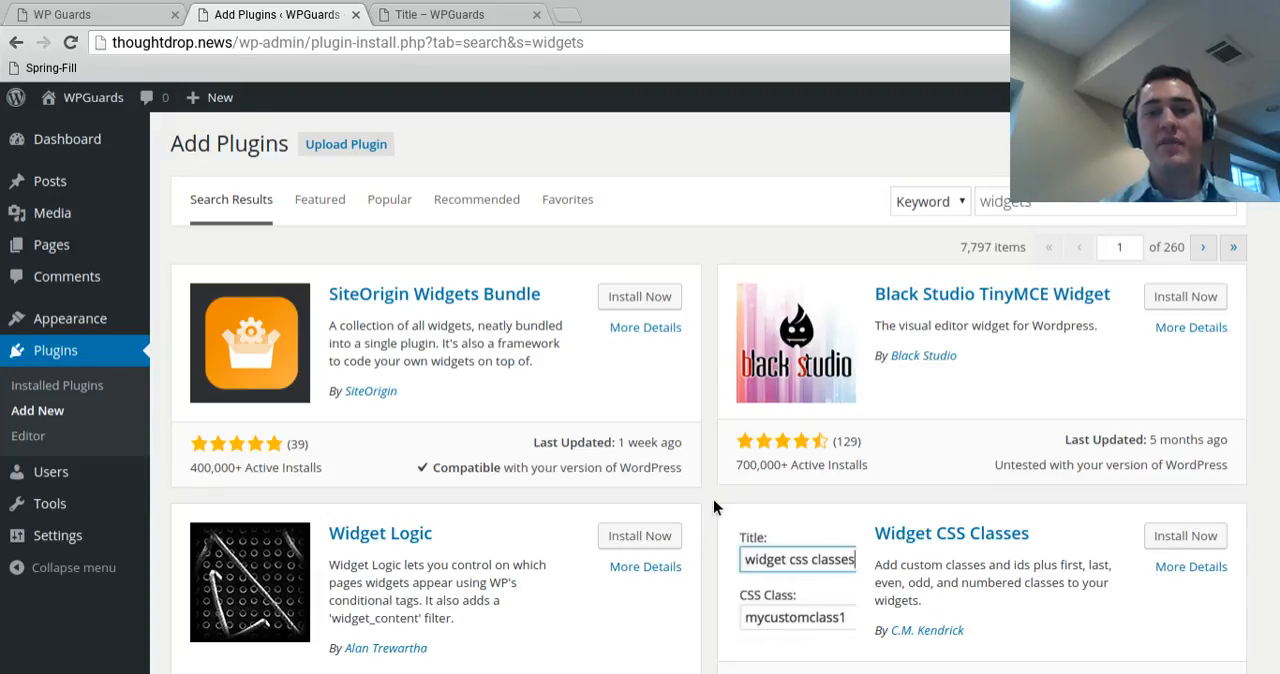
scroll(713, 499, "down", 2)
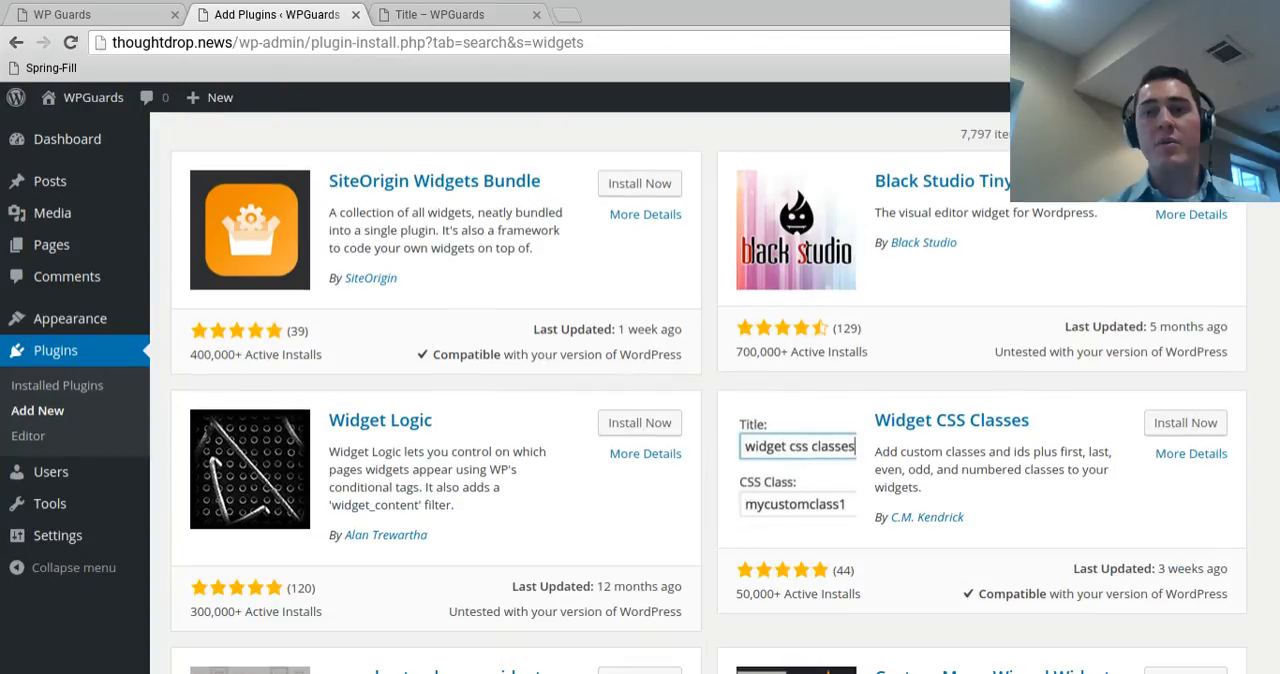